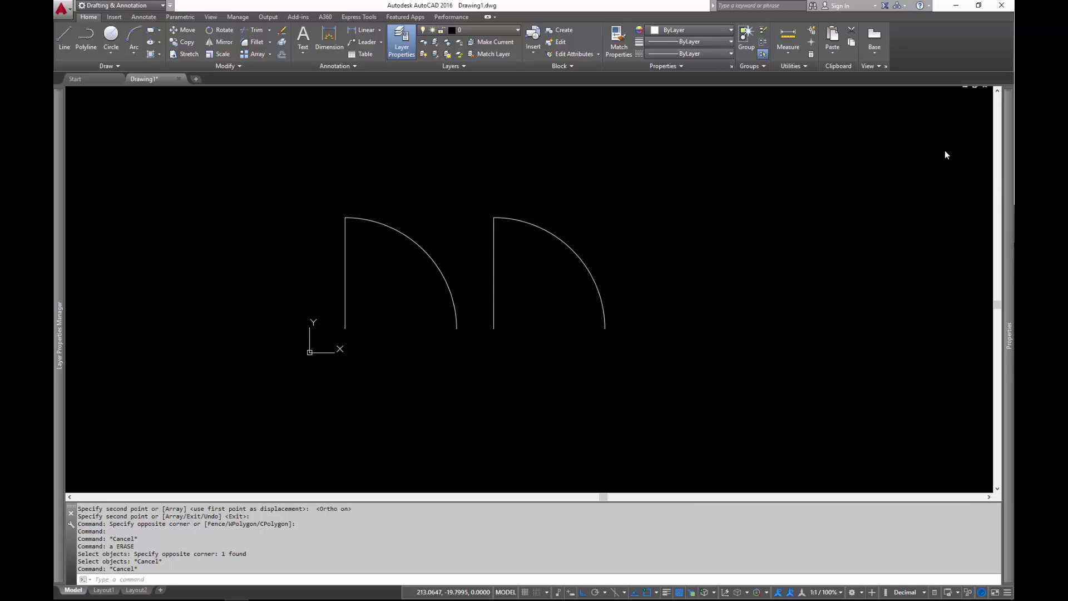
With Ortho off, move the right door block up and to the right by its base grip.
left_click(553, 245)
left_click(495, 327)
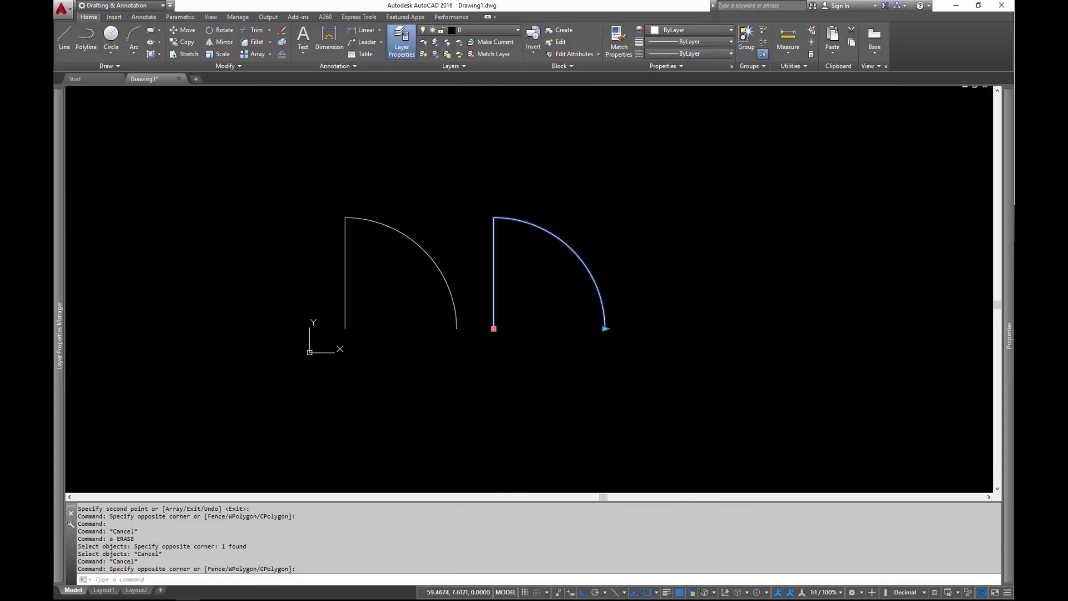
left_click(494, 328)
key("F8")
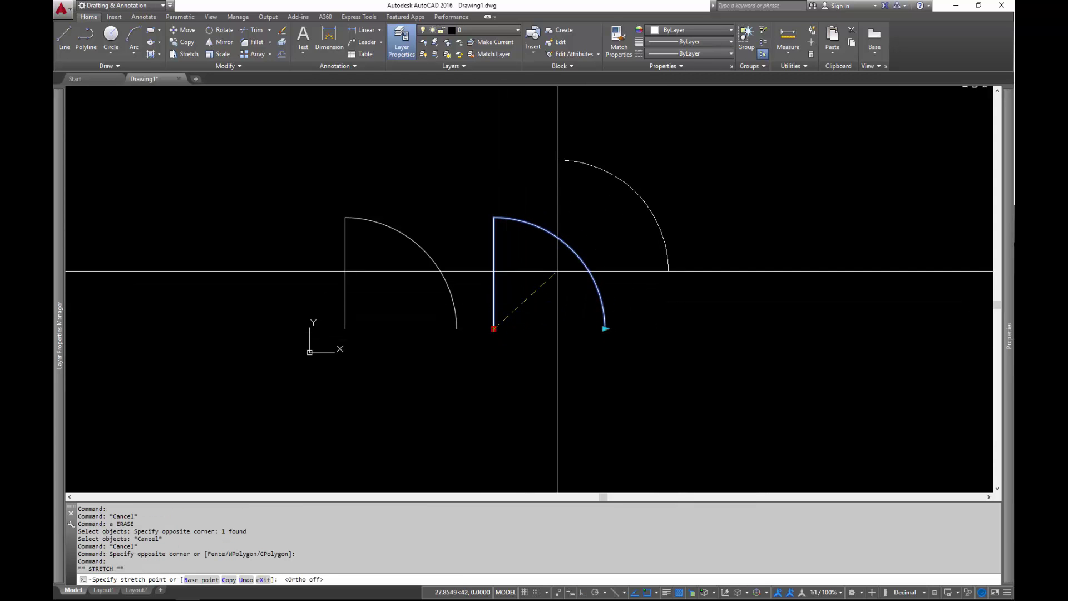
left_click(533, 294)
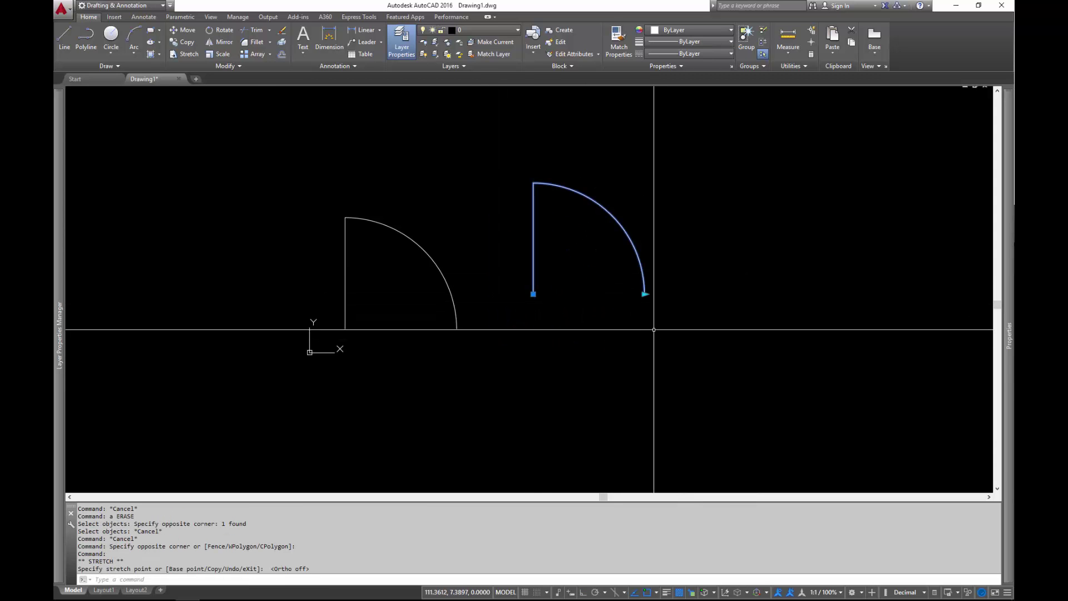
Stretch the right door's Width grip outward to 51.1757, wider than the left door.
left_click(645, 295)
left_click(692, 295)
mouse_move(1011, 282)
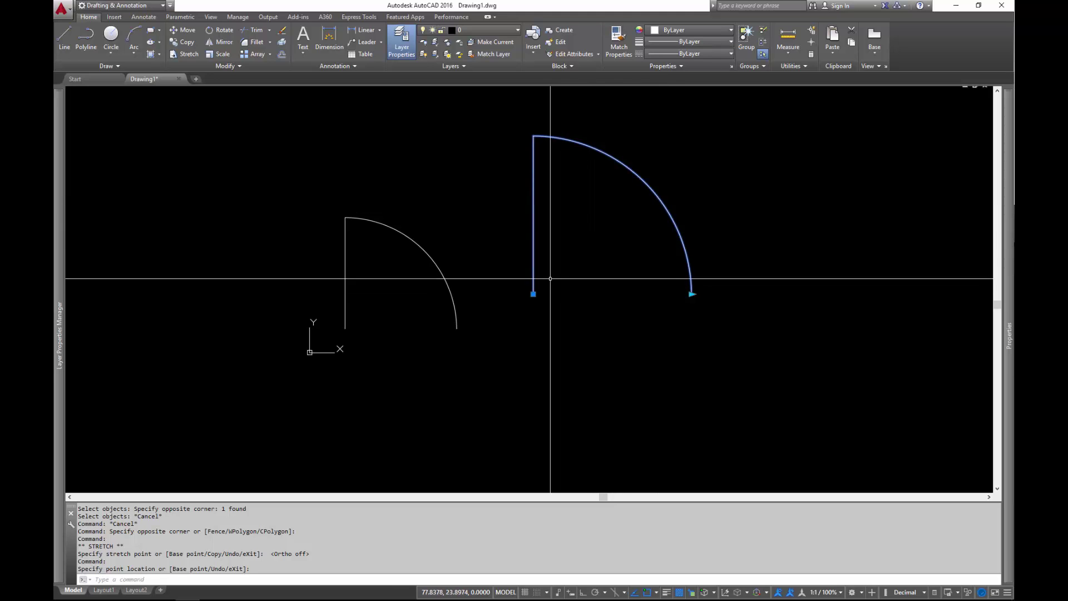
Select both doors, clear the selection, then reselect the left Door block.
key("Escape")
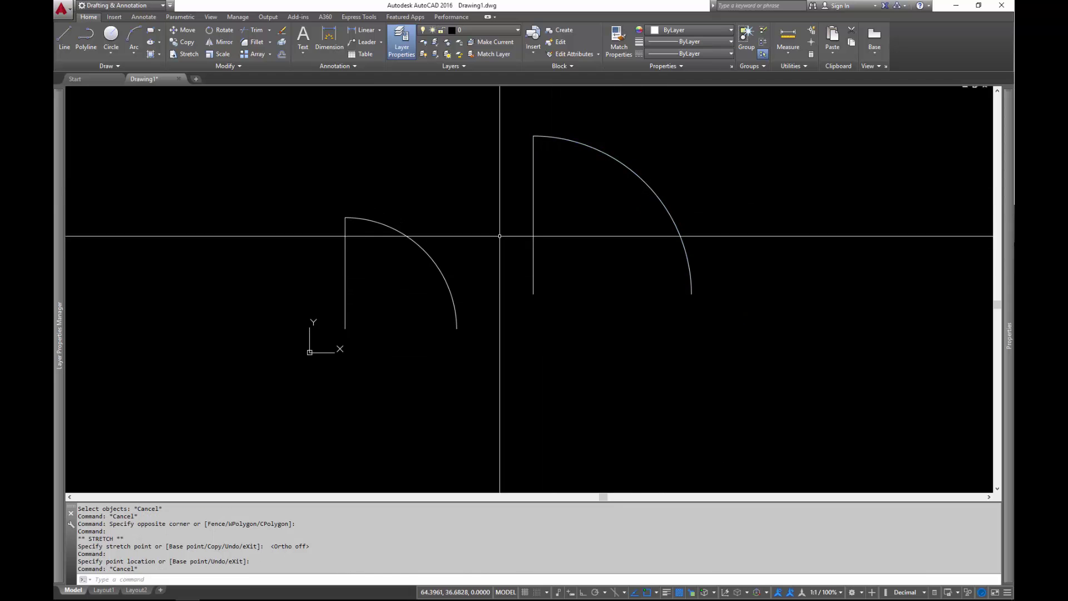
middle_click_drag(499, 236, 517, 287)
left_click(646, 246)
left_click(420, 348)
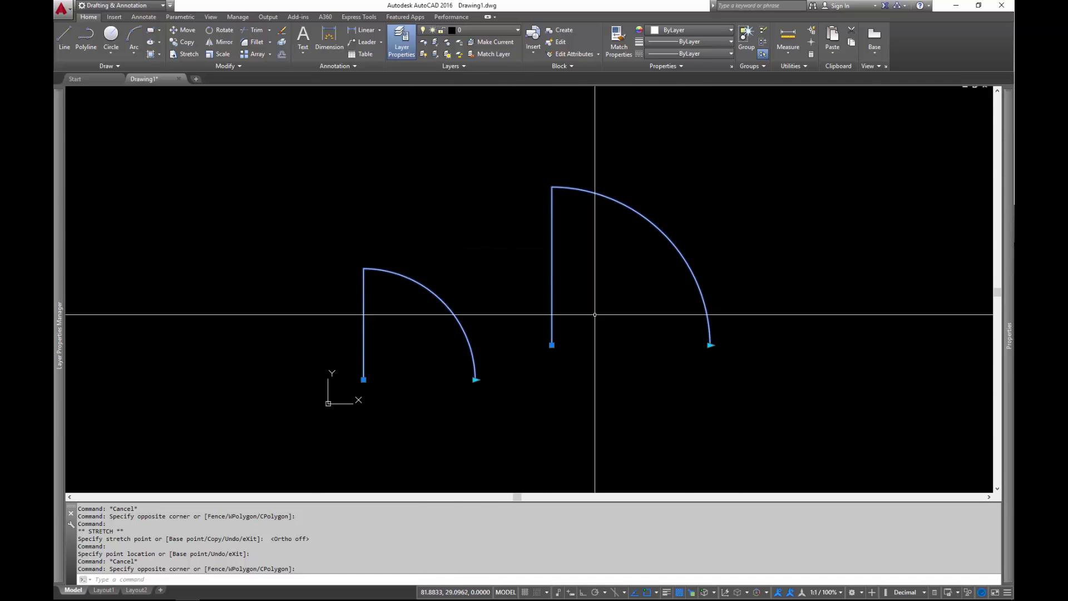
key("Escape")
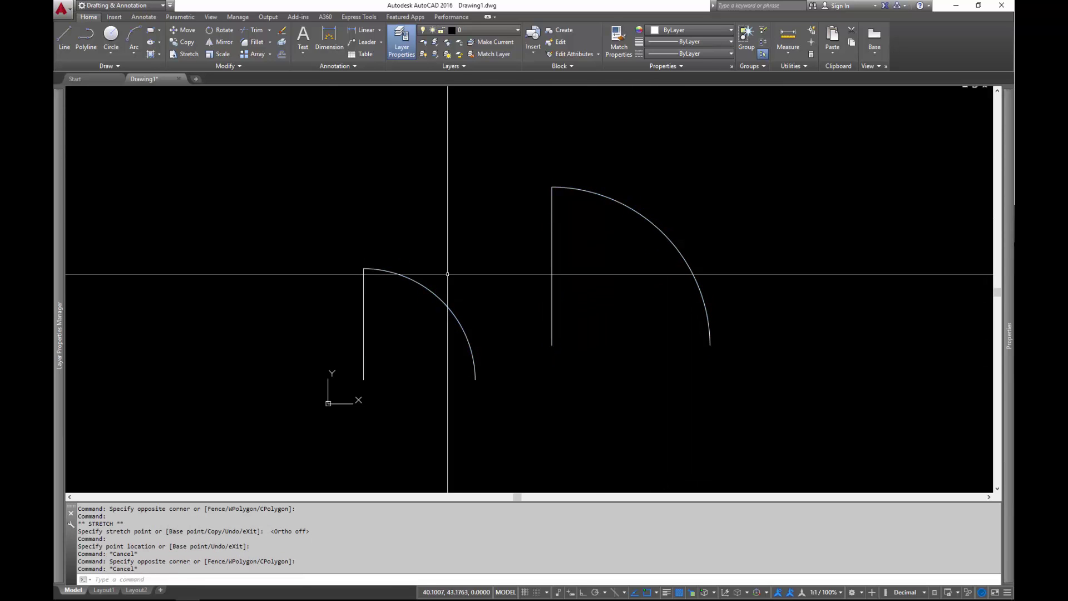
left_click(447, 273)
left_click(395, 353)
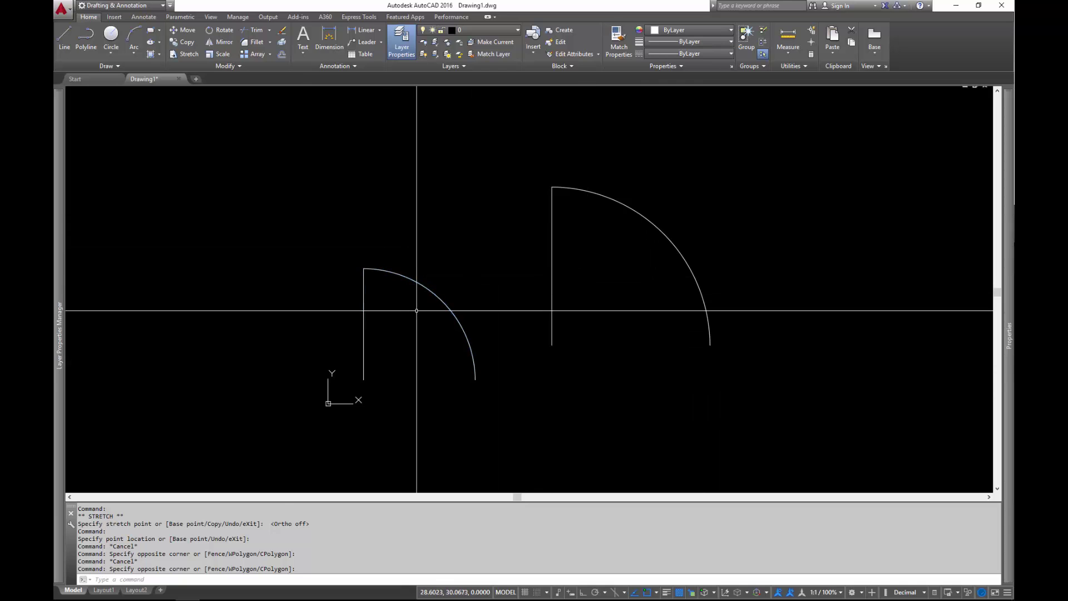
key("Escape")
left_click(465, 251)
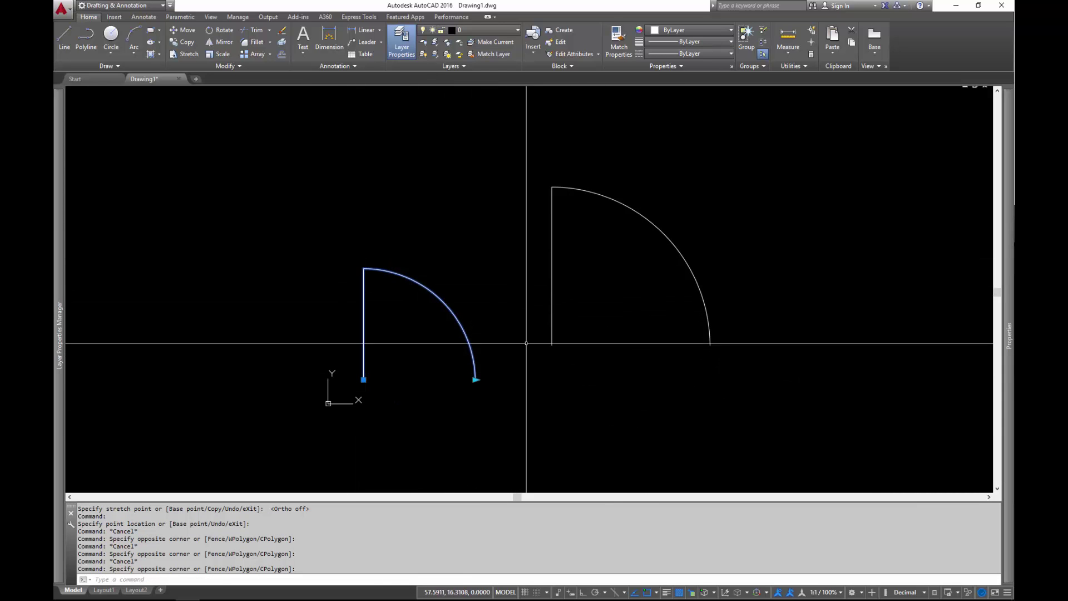
mouse_move(1004, 385)
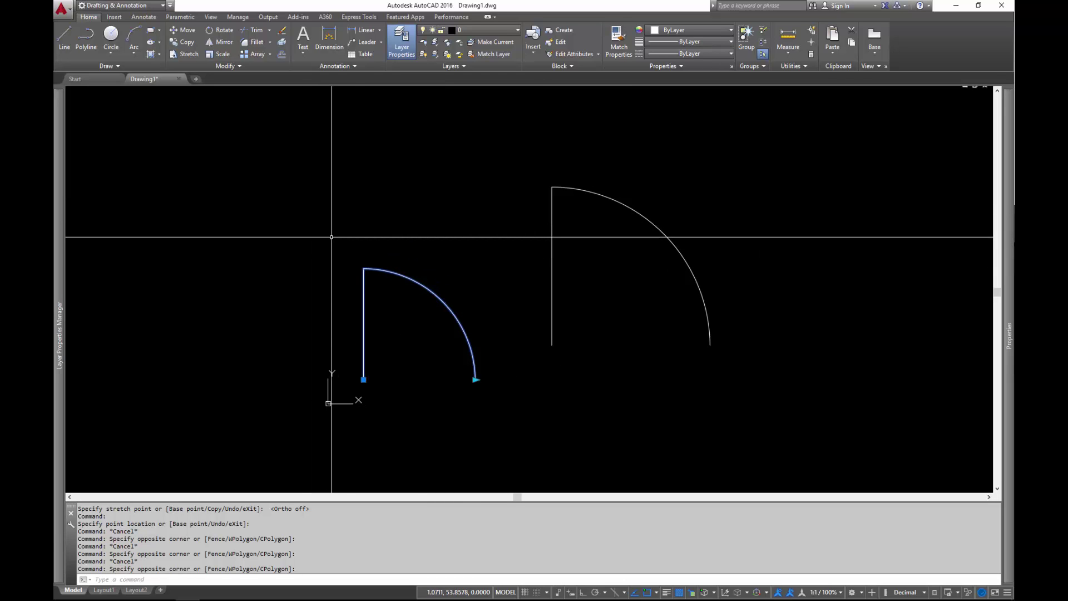
In the Door block editor, add a one-grip rotation parameter centred on the hinge.
key("Return")
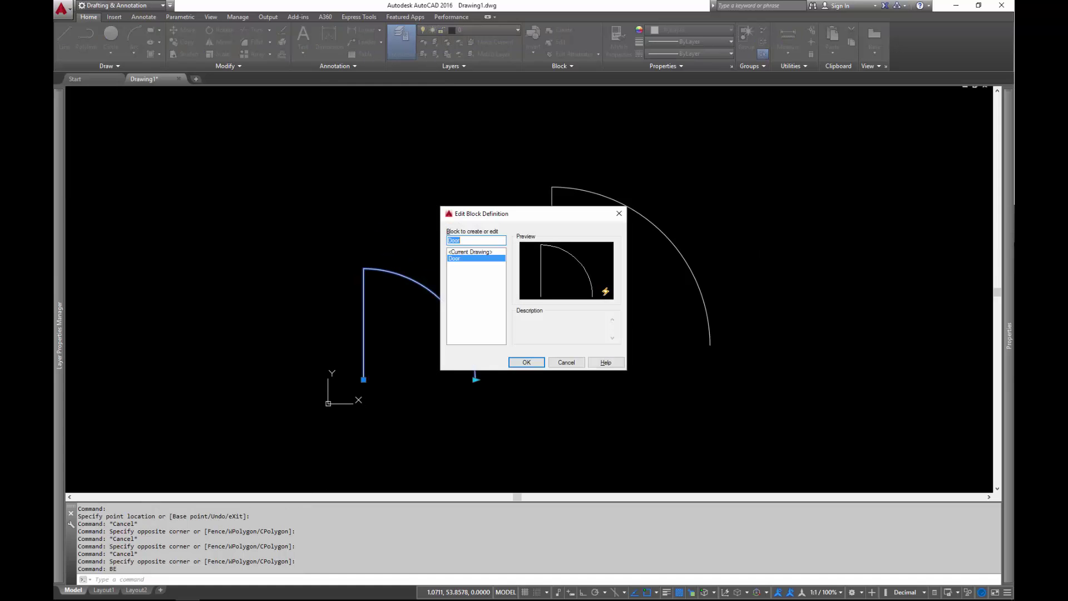
left_click(524, 362)
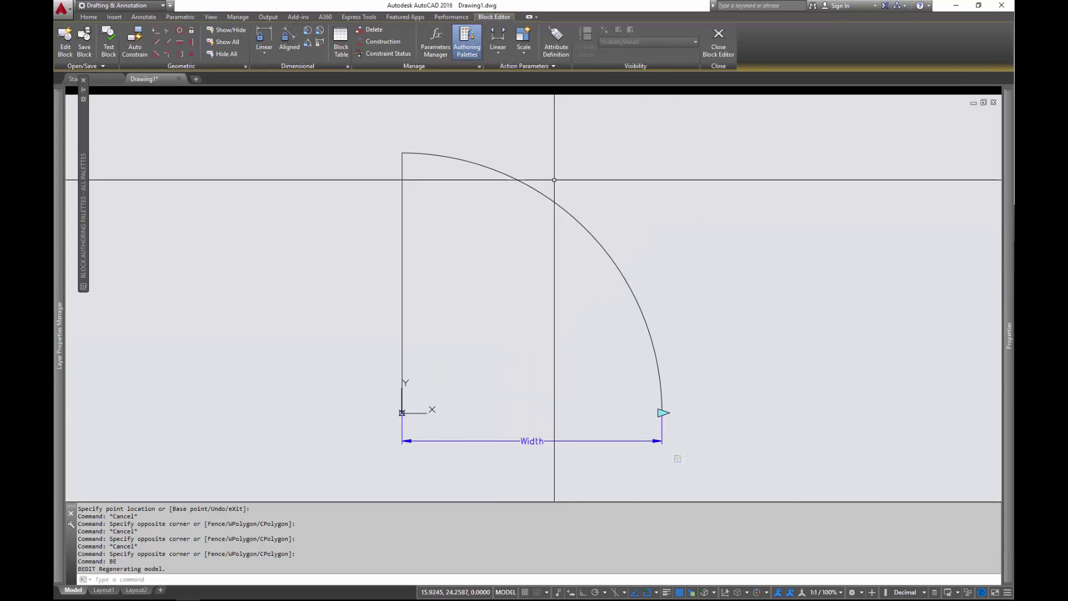
left_click(499, 53)
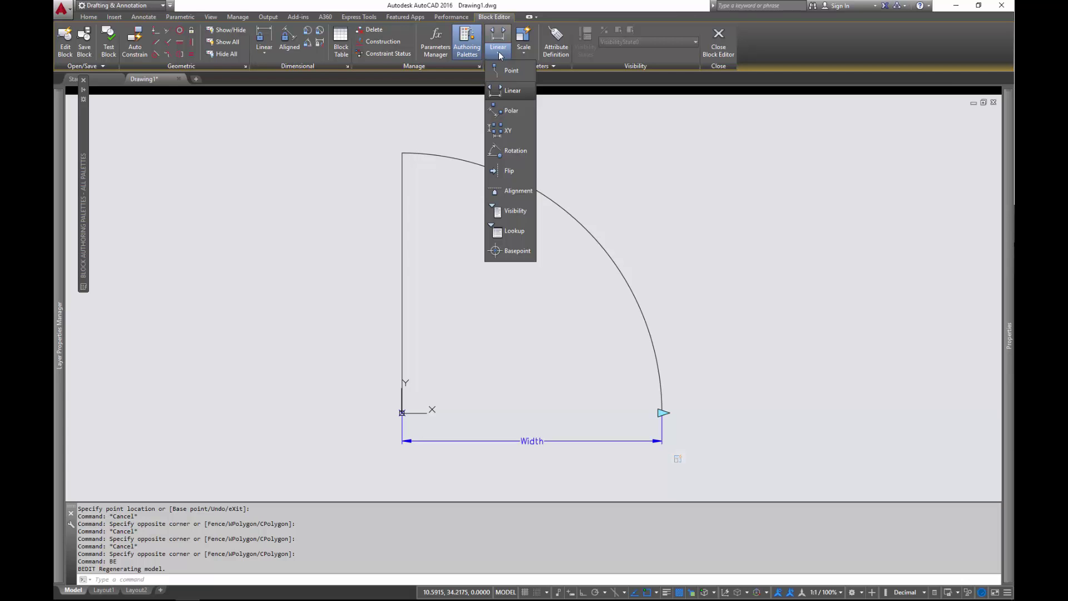
left_click(504, 149)
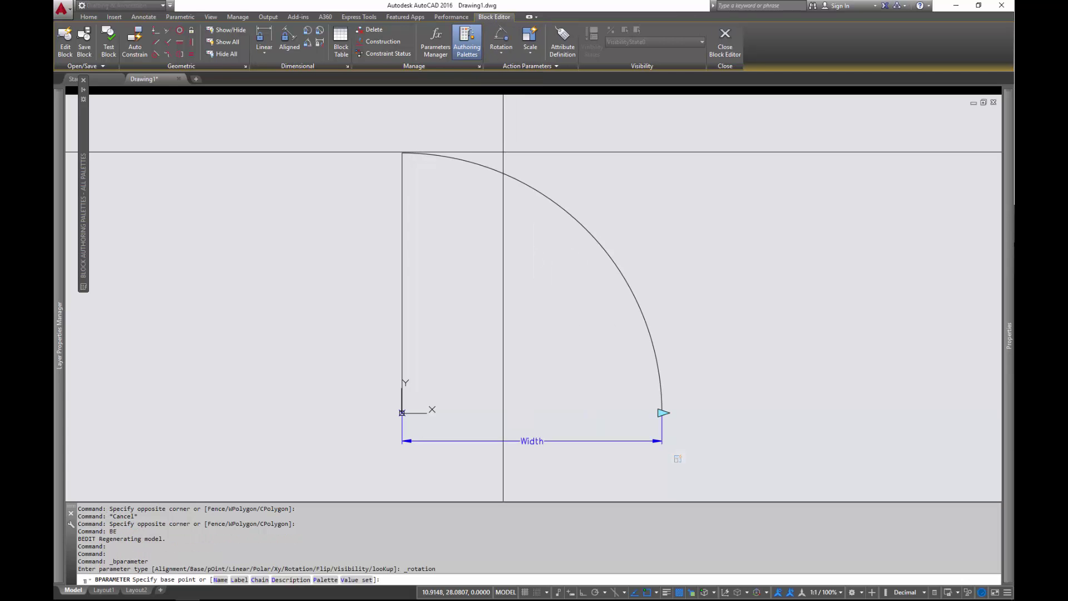
left_click(402, 413)
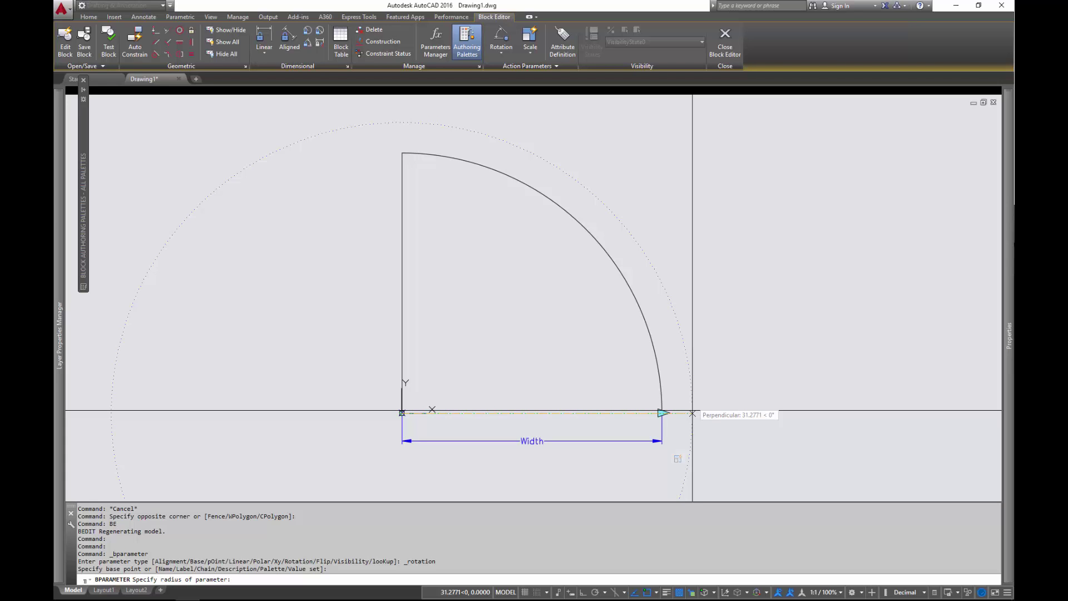
left_click(692, 413)
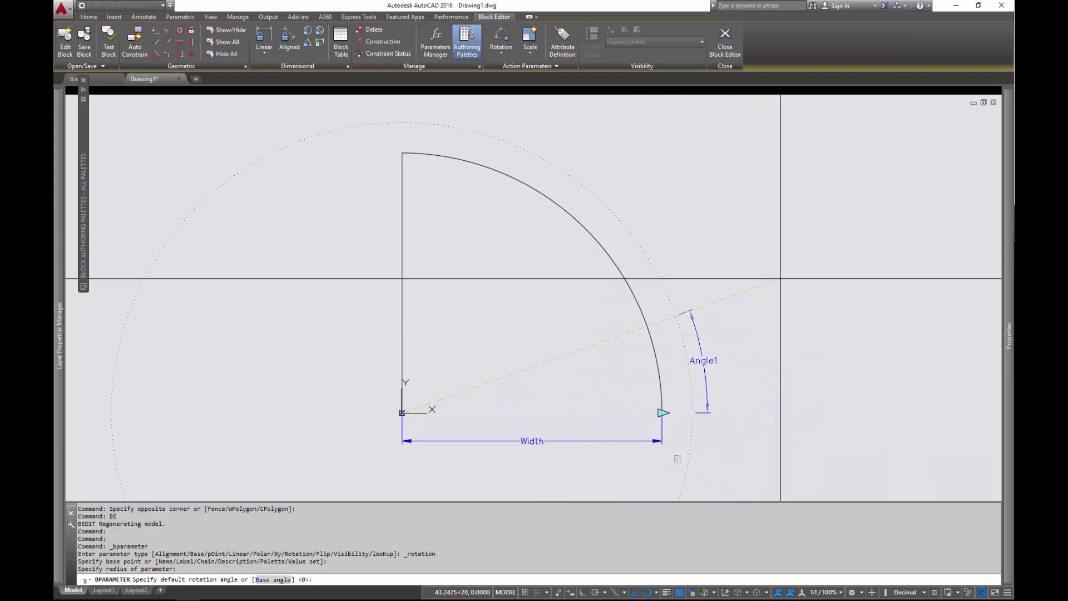
left_click(756, 357)
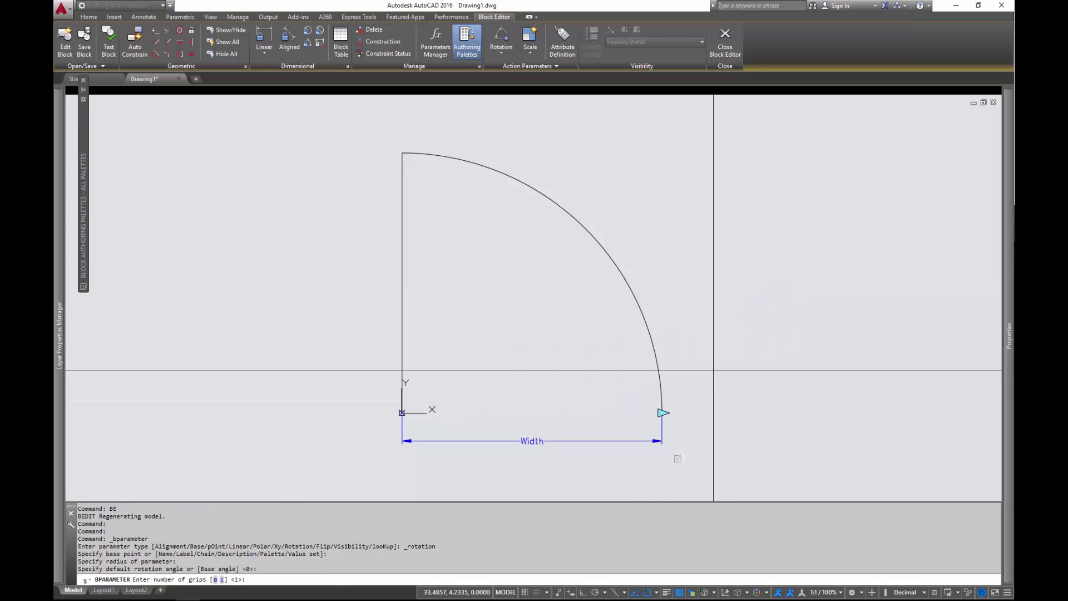
key("Return")
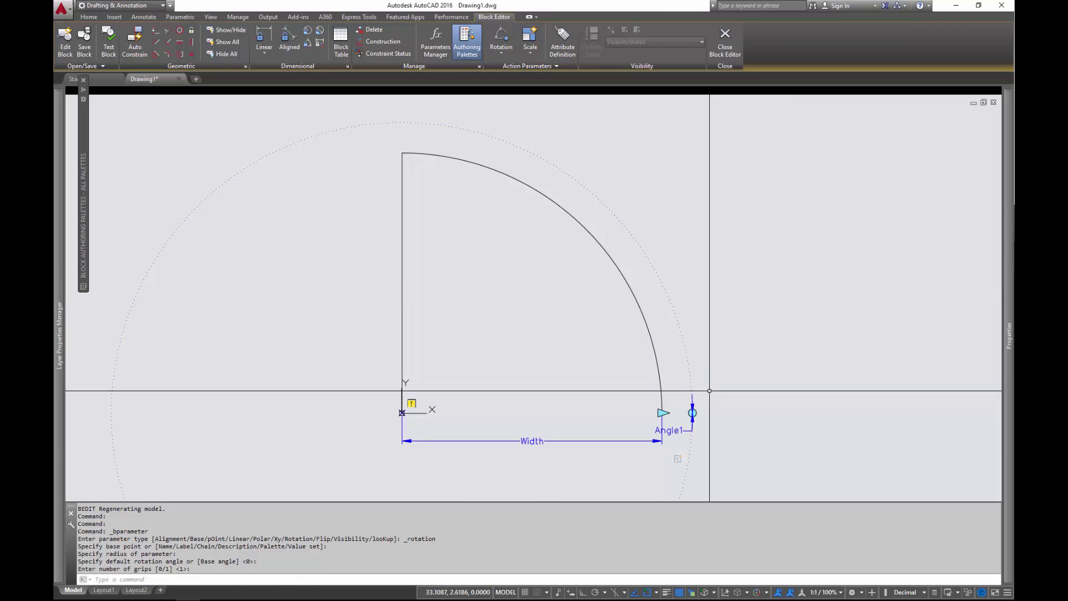
left_click(679, 427)
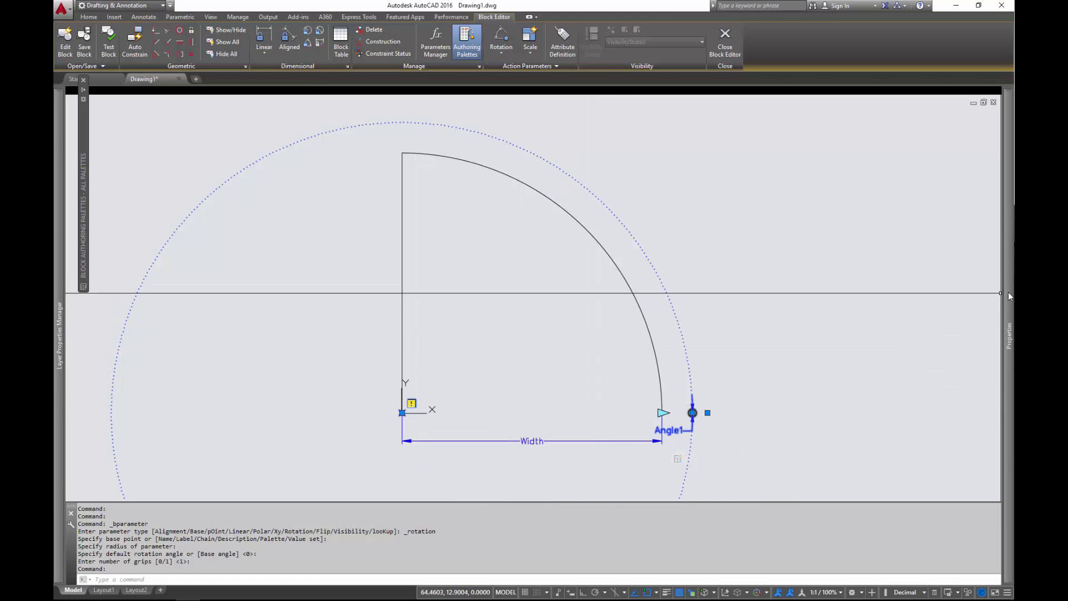
In Properties, change the rotation parameter's Angle name from Angle1 to Angle.
mouse_move(1010, 295)
left_click(928, 231)
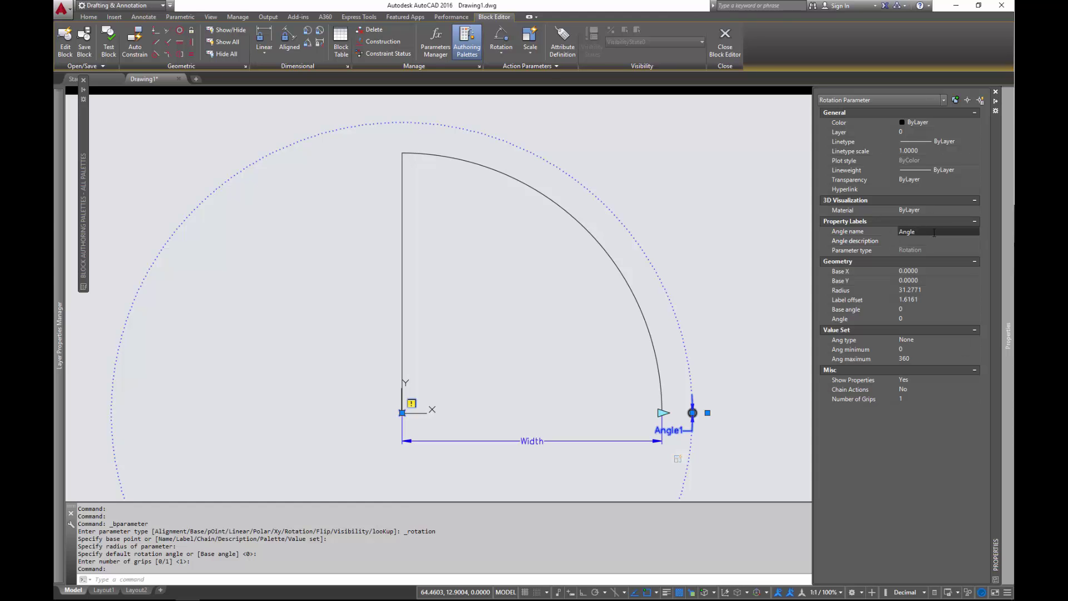
left_click(932, 240)
key("Escape")
key("Escape")
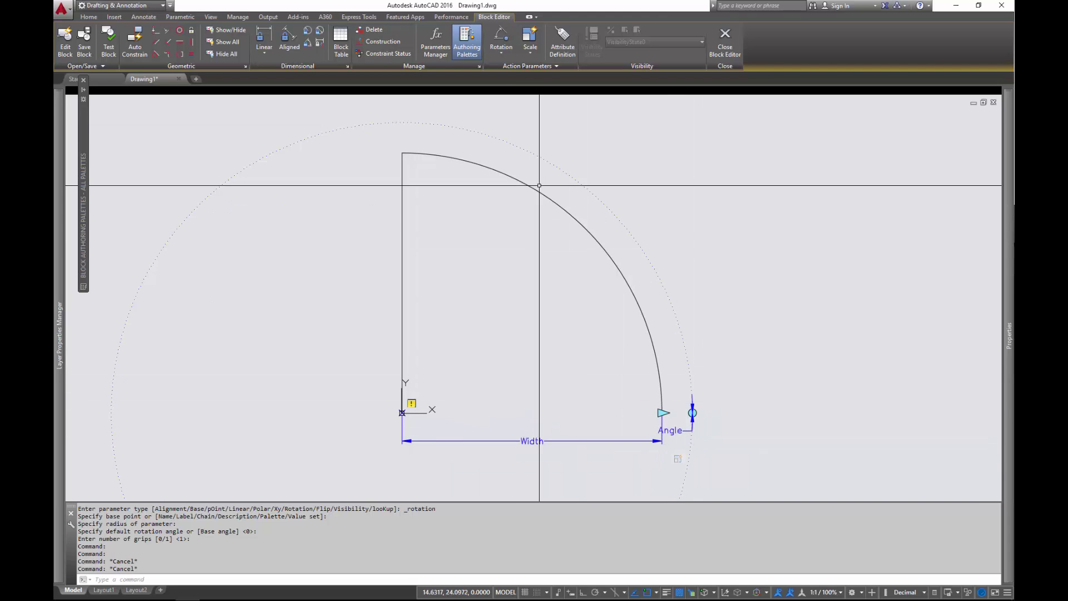
Add a Rotate action on the Angle parameter acting on the six door objects.
left_click(530, 54)
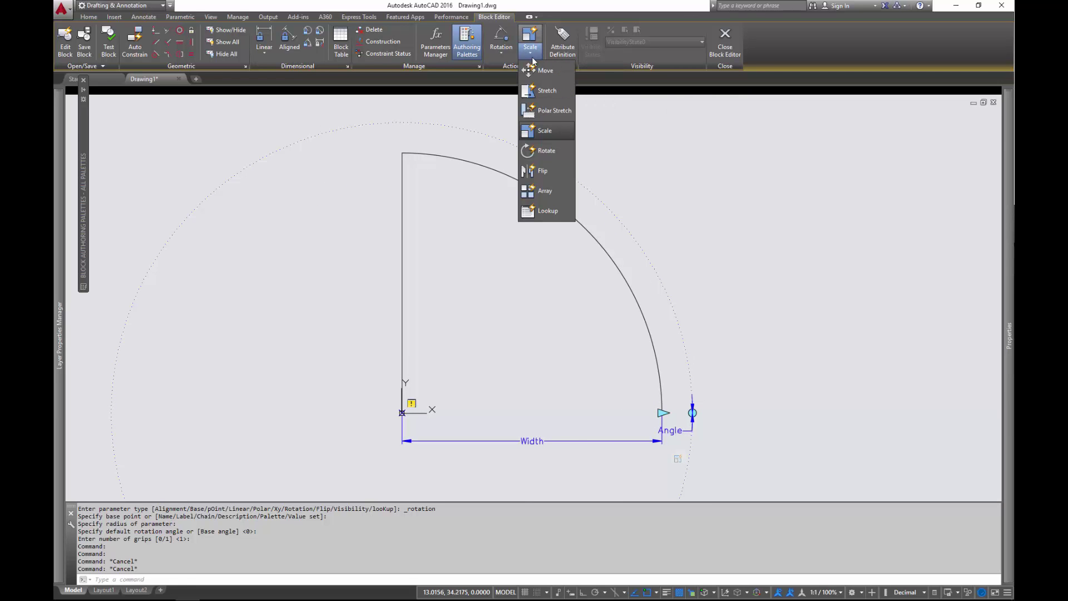
left_click(499, 18)
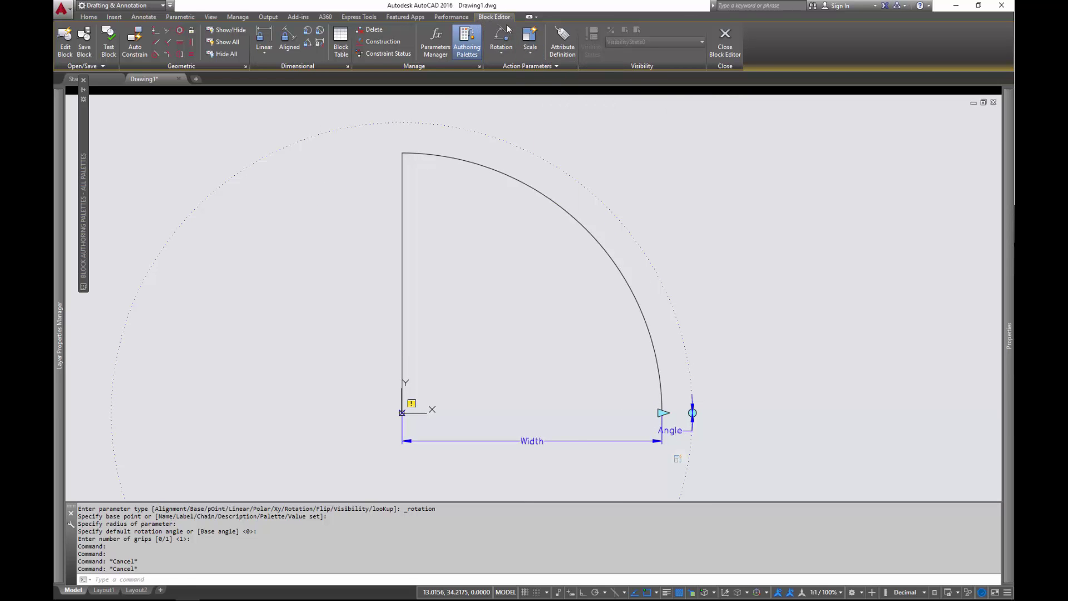
left_click(532, 56)
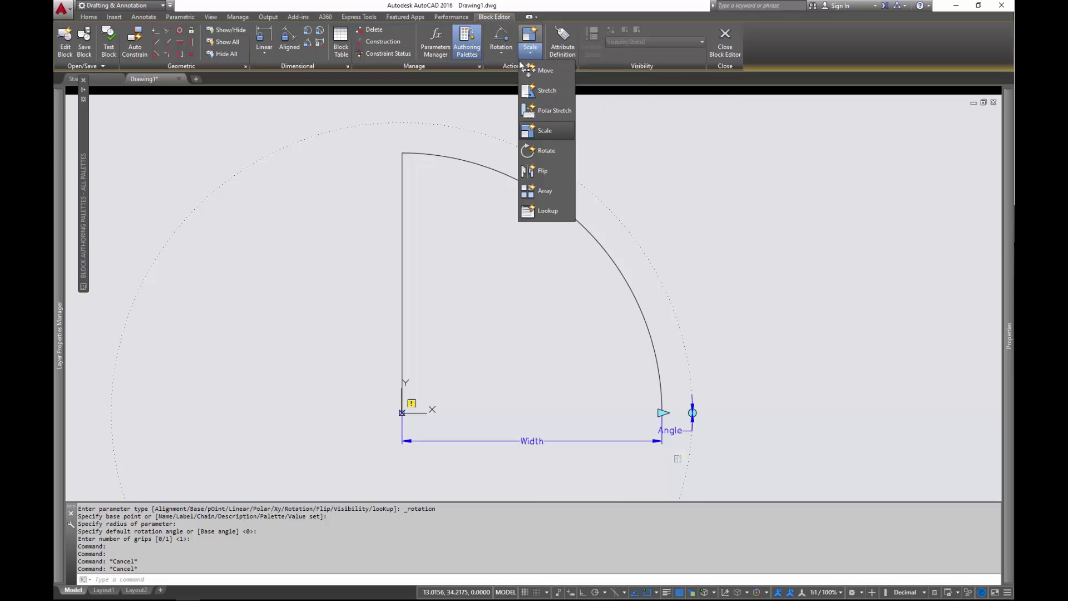
left_click(534, 151)
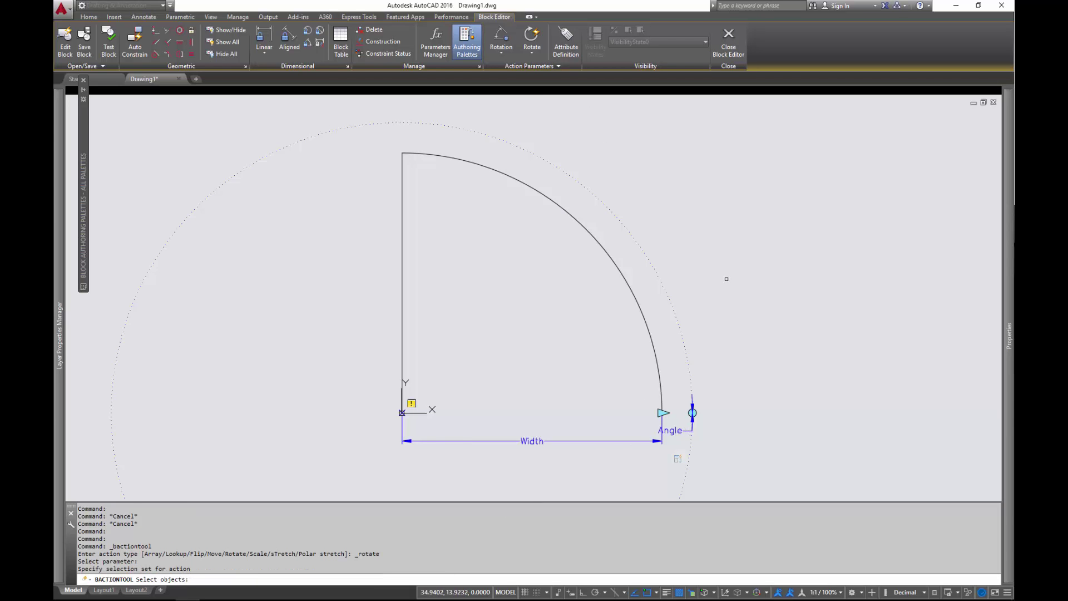
left_click(755, 124)
left_click(278, 492)
key("Return")
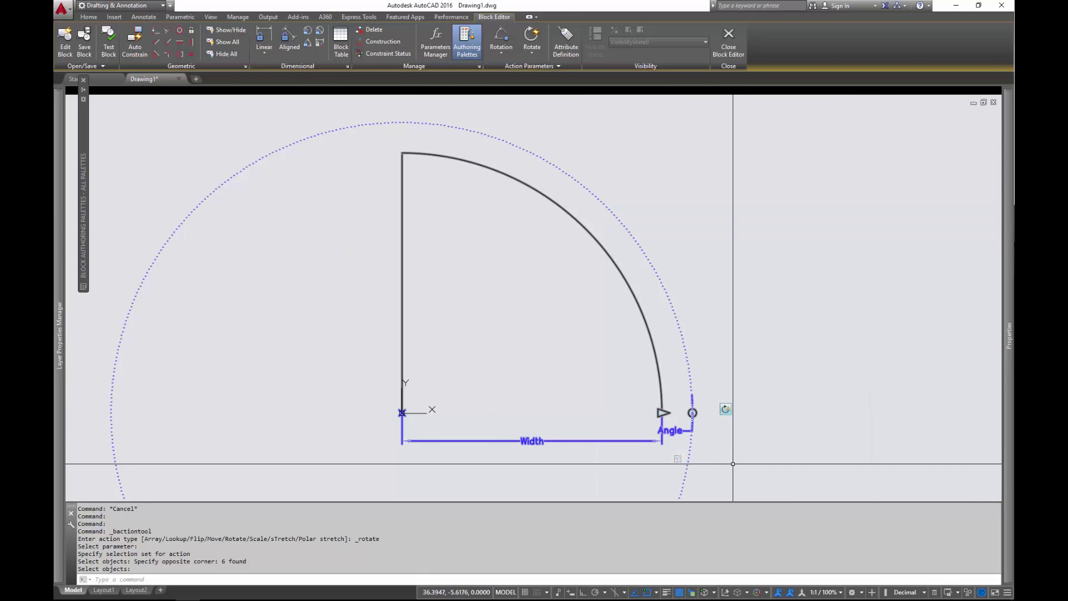
key("Escape")
key("Escape")
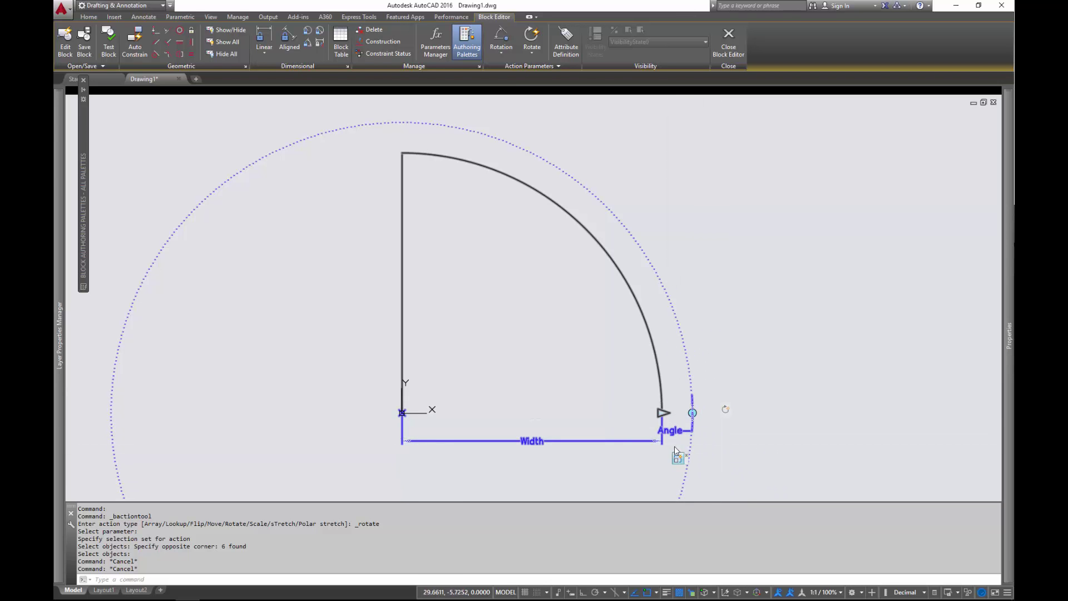
key("Escape")
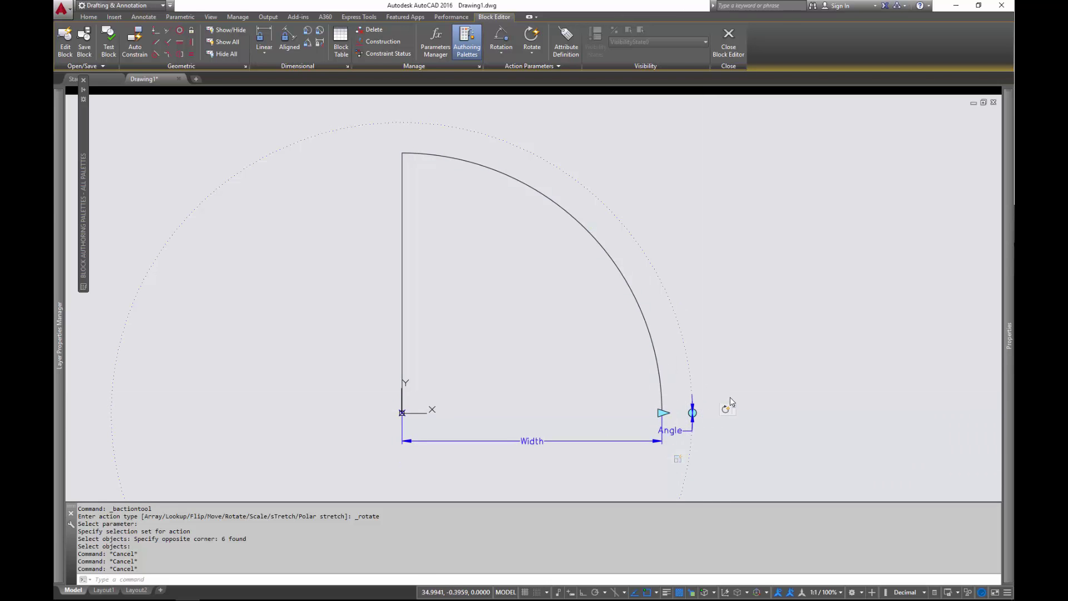
Save the Door block with BS, choosing to save the changes.
type("bs")
key("Return")
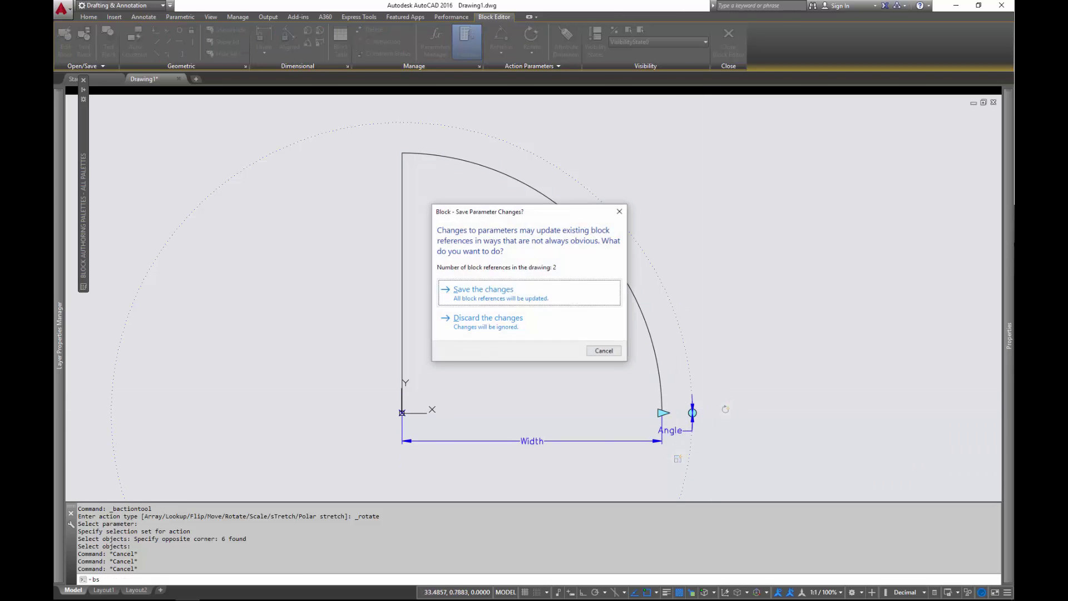
left_click(588, 359)
Close the Block Editor with BC and select the left door.
type("bc")
key("Return")
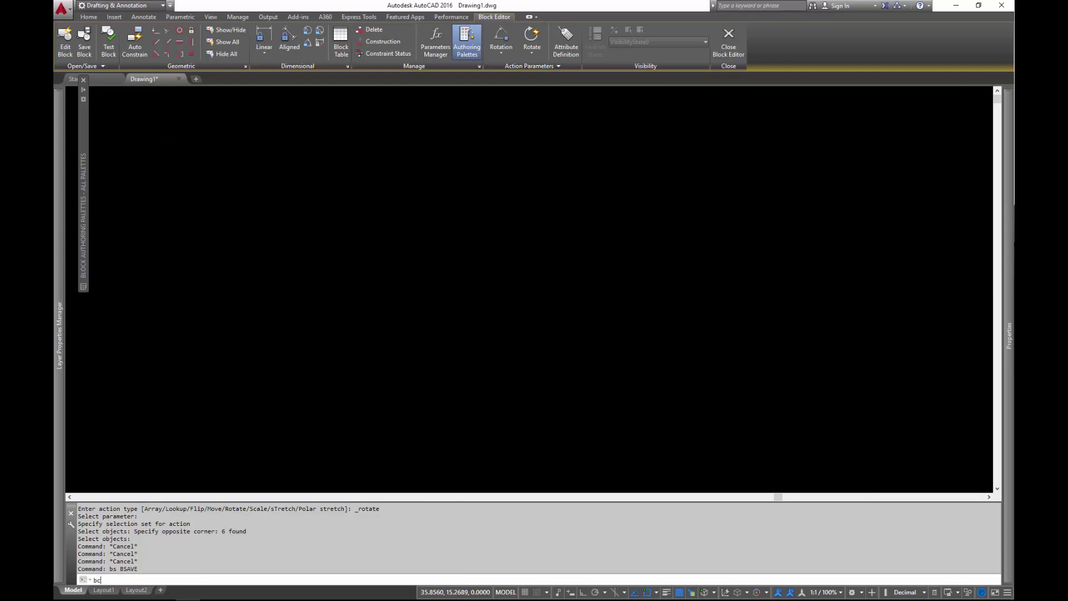
left_click(400, 392)
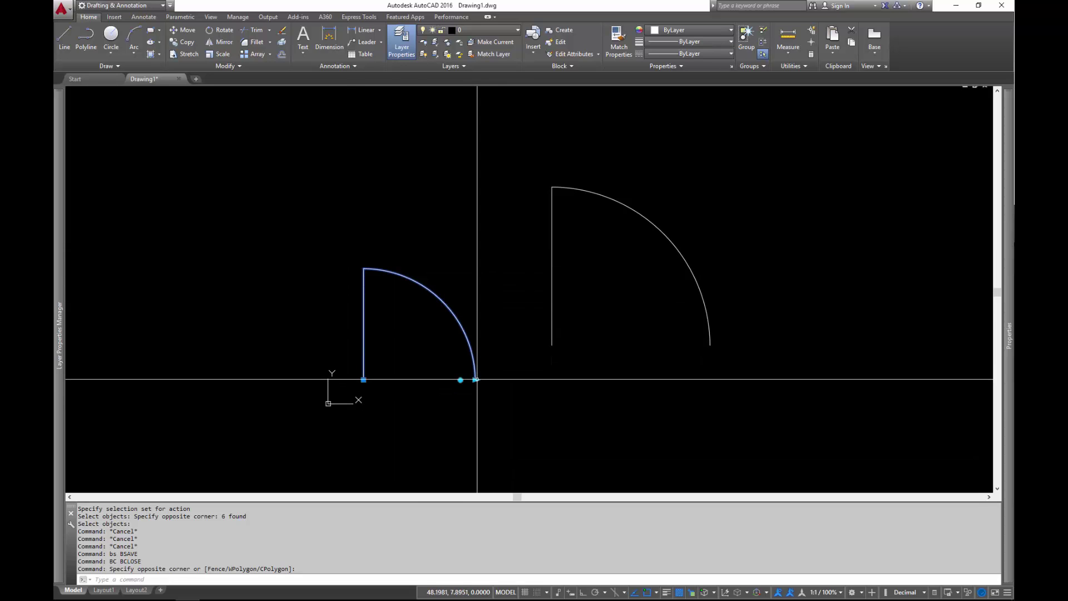
Swing the left door open to a new angle using its grips.
left_click(476, 380)
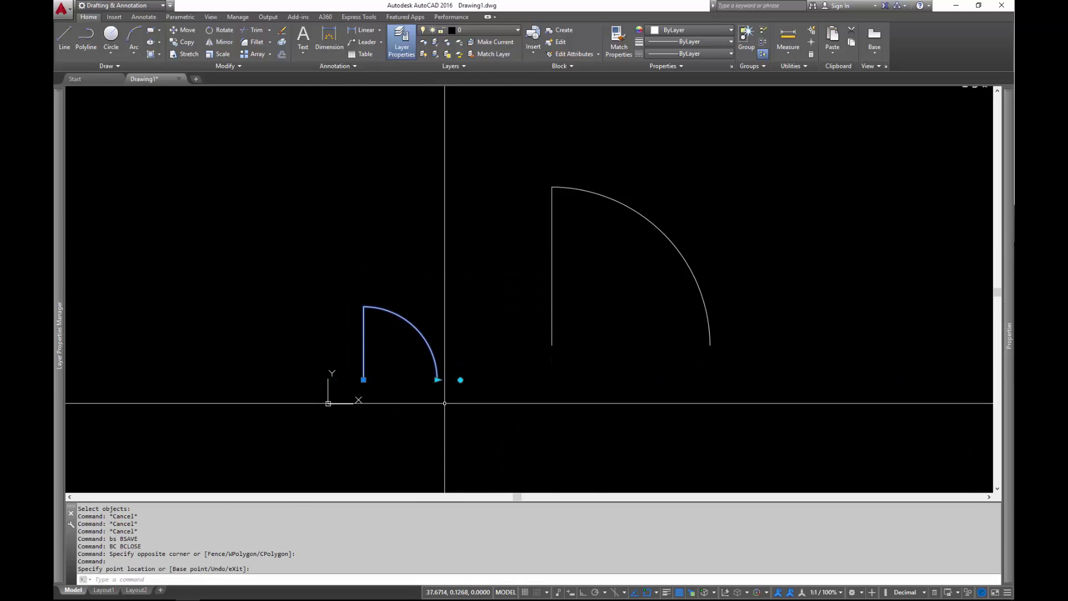
key("space")
key("space")
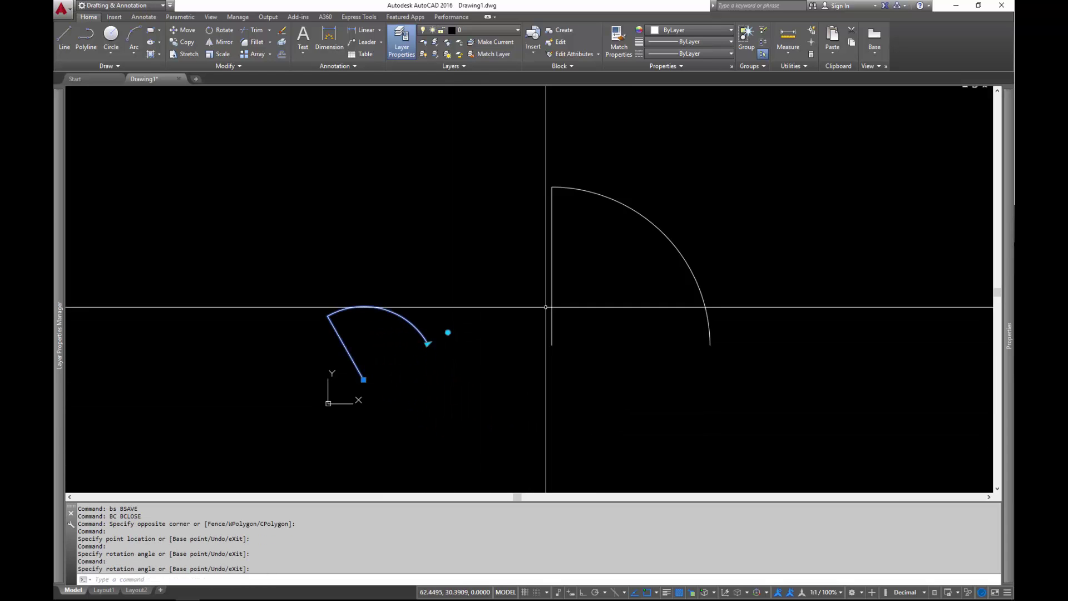
key("Escape")
left_click(723, 222)
Rotate the right door with its grips, then narrow its width.
left_click(696, 341)
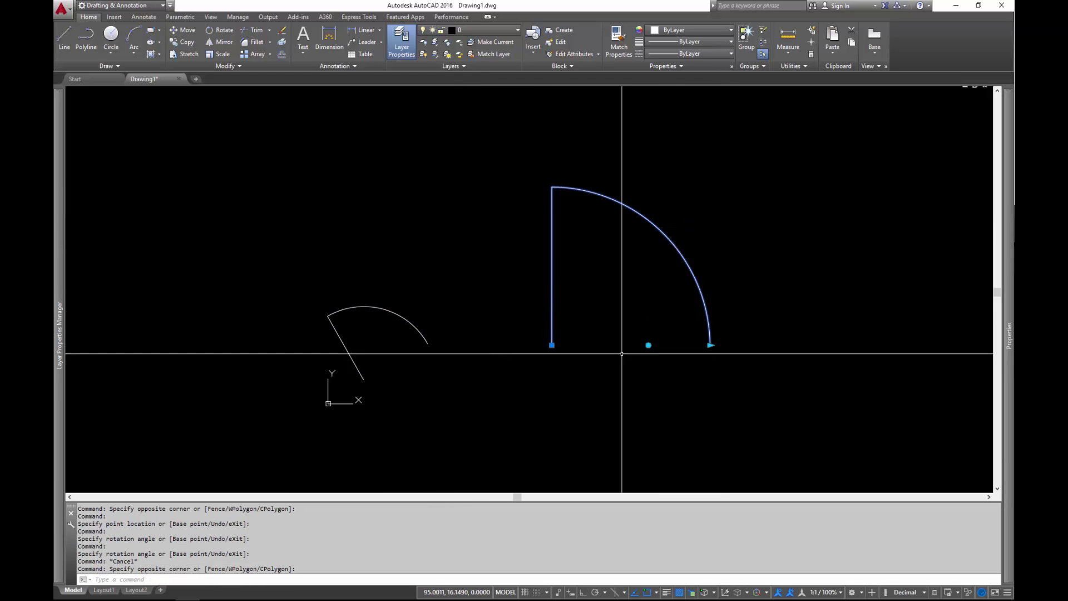
left_click(647, 344)
key("space")
key("space")
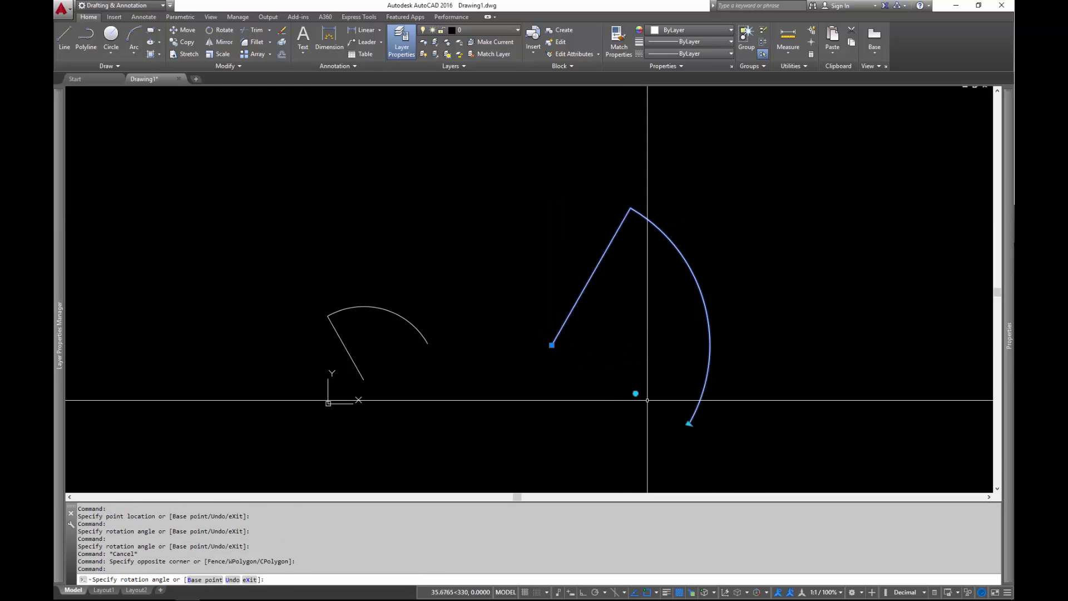
left_click(636, 390)
left_click(635, 393)
key("space")
key("space")
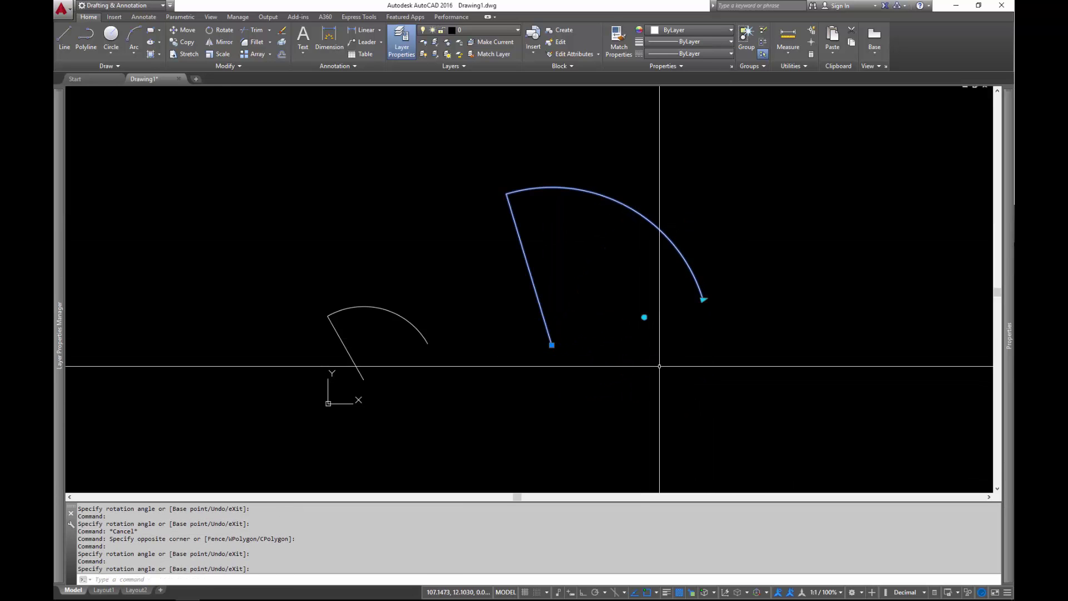
left_click(704, 301)
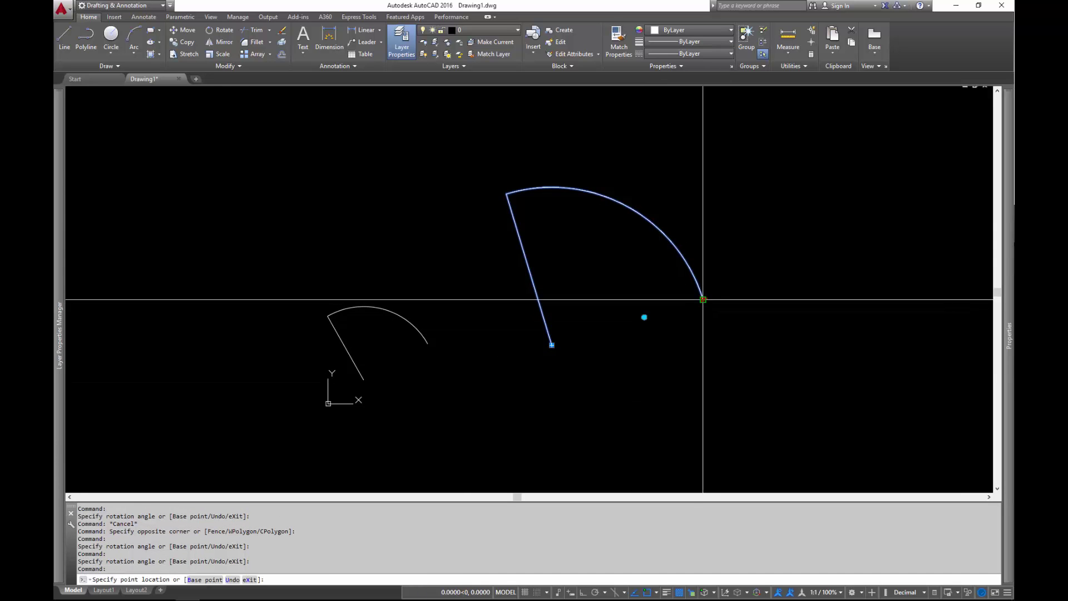
left_click(704, 301)
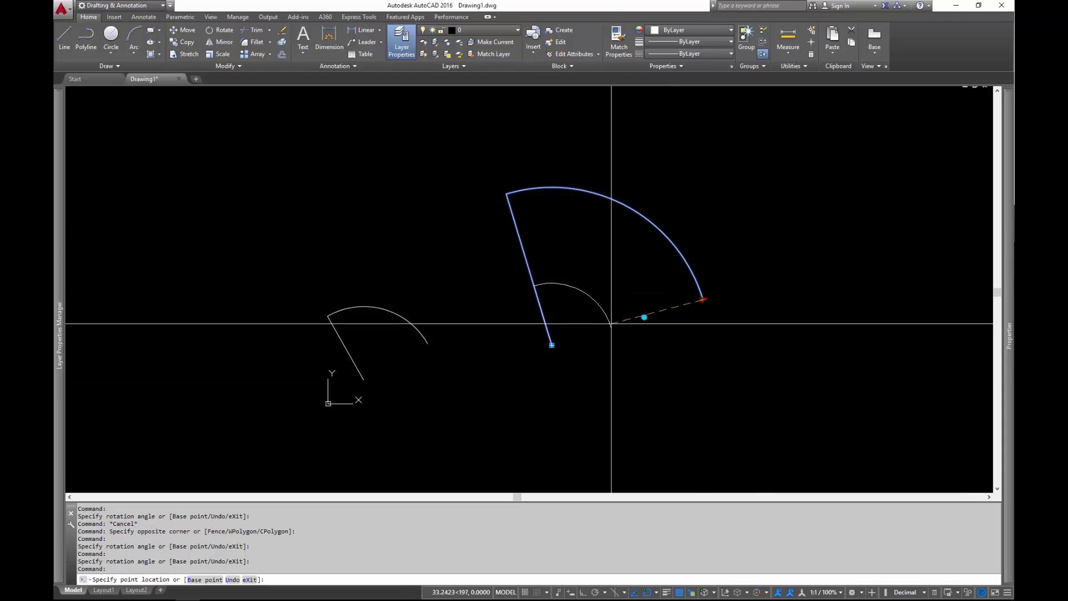
left_click(644, 317)
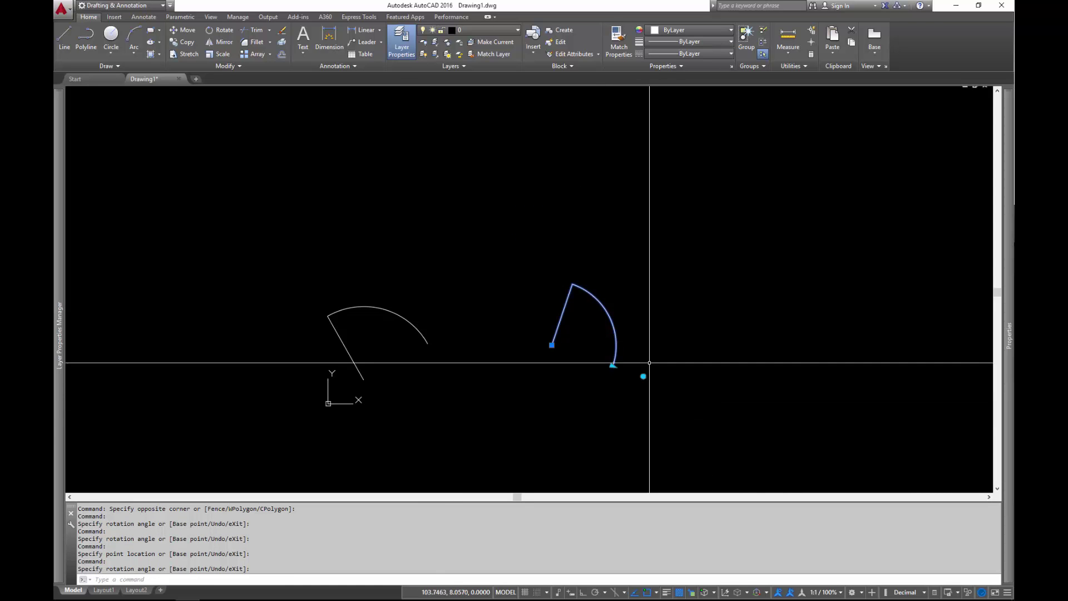
Clear the selection and reopen the Door block in the Block Editor with BE.
key("Escape")
left_click(527, 405)
left_click(530, 407)
type("be")
key("Return")
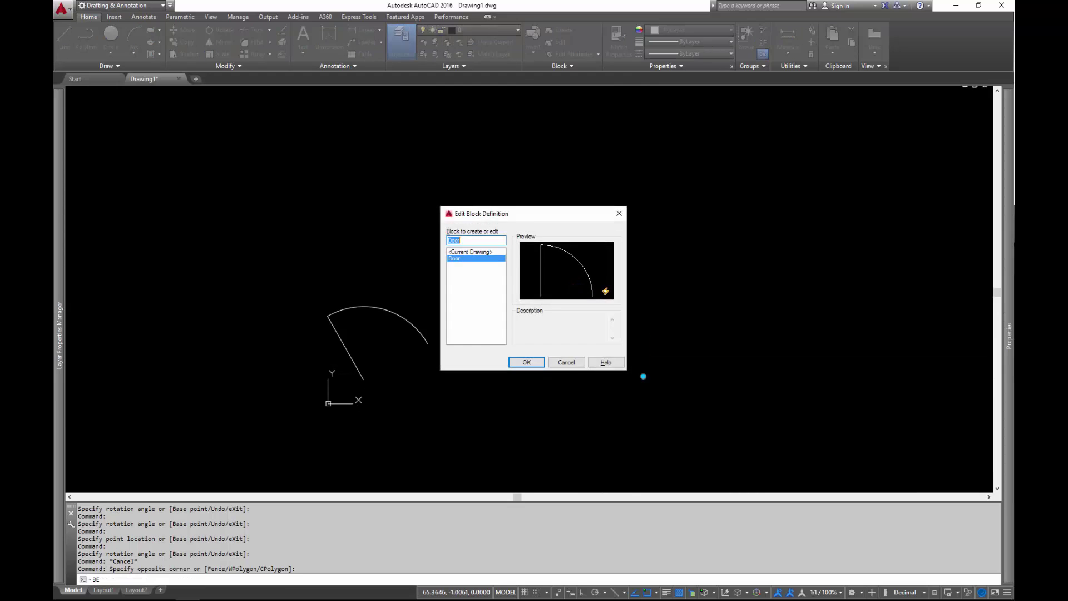
left_click(529, 361)
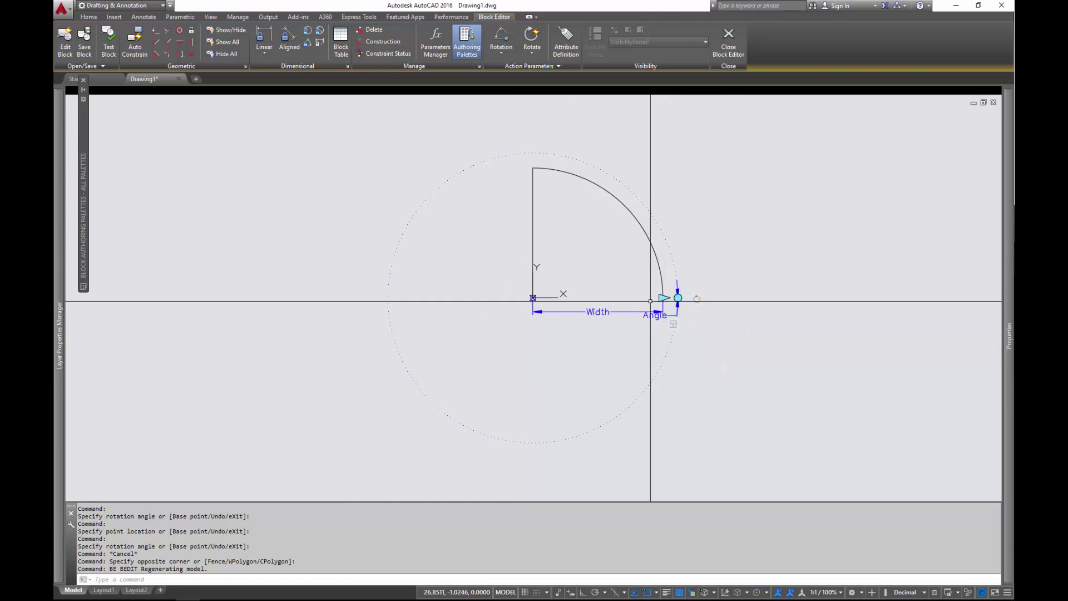
left_click(593, 317)
key("Escape")
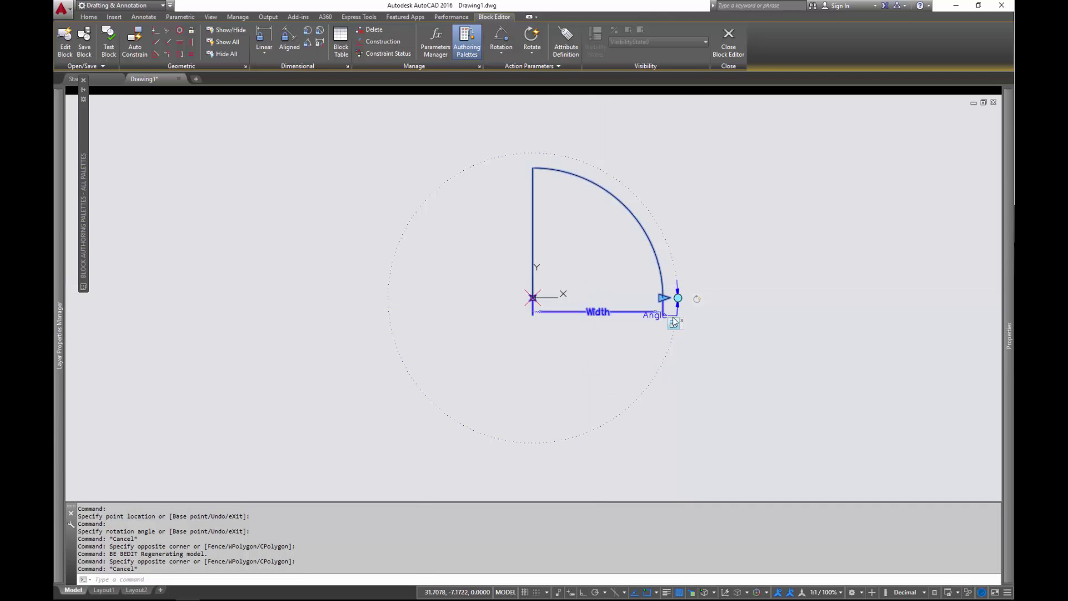
Add the windowed objects to the Angle rotate action's selection set.
right_click(672, 325)
left_click(610, 353)
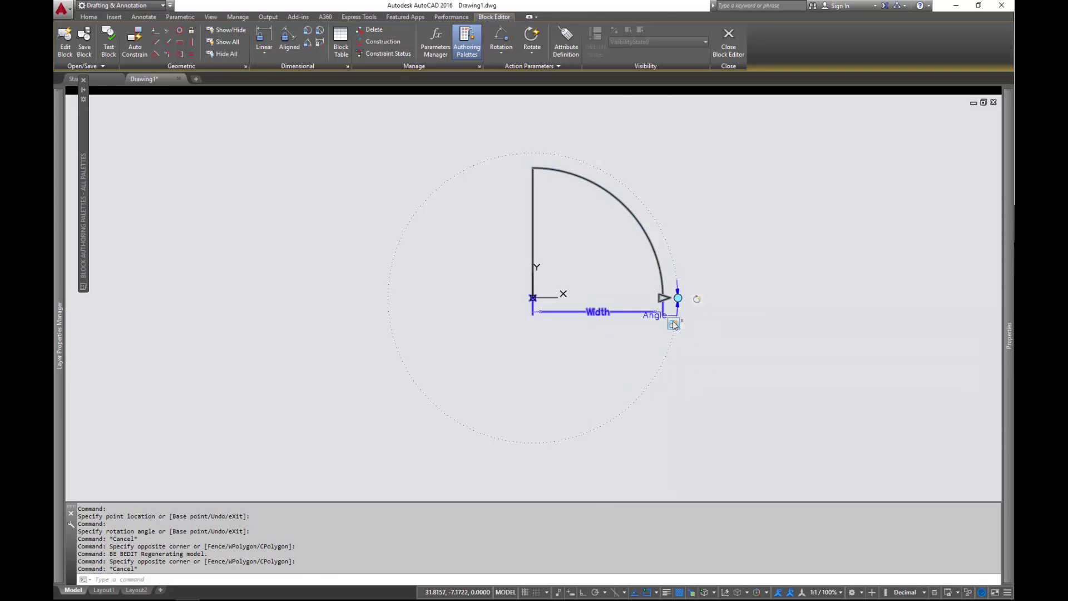
right_click(647, 333)
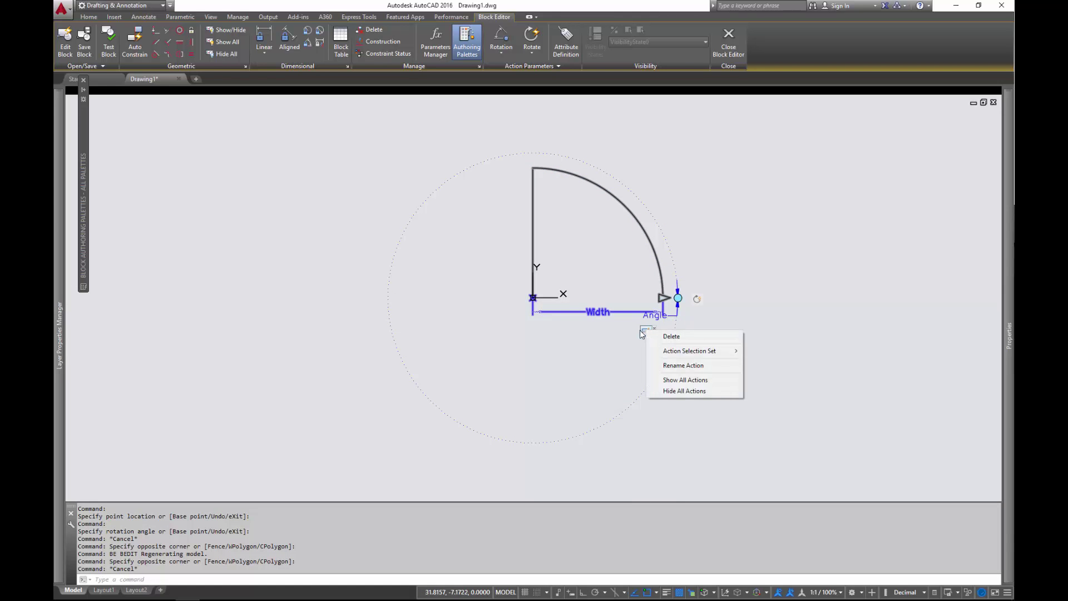
left_click(613, 336)
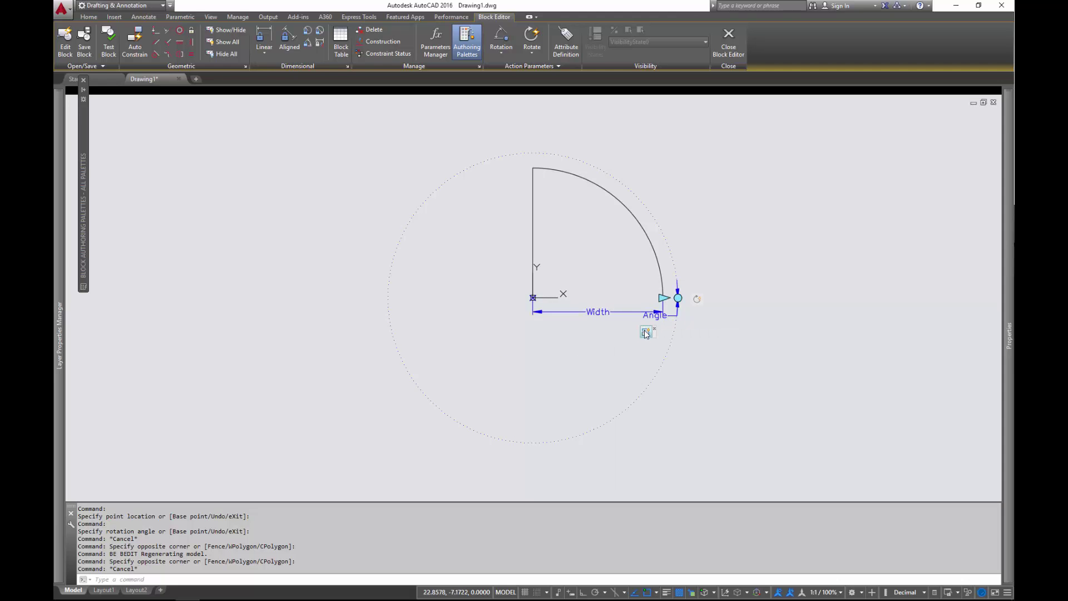
right_click(645, 333)
mouse_move(698, 352)
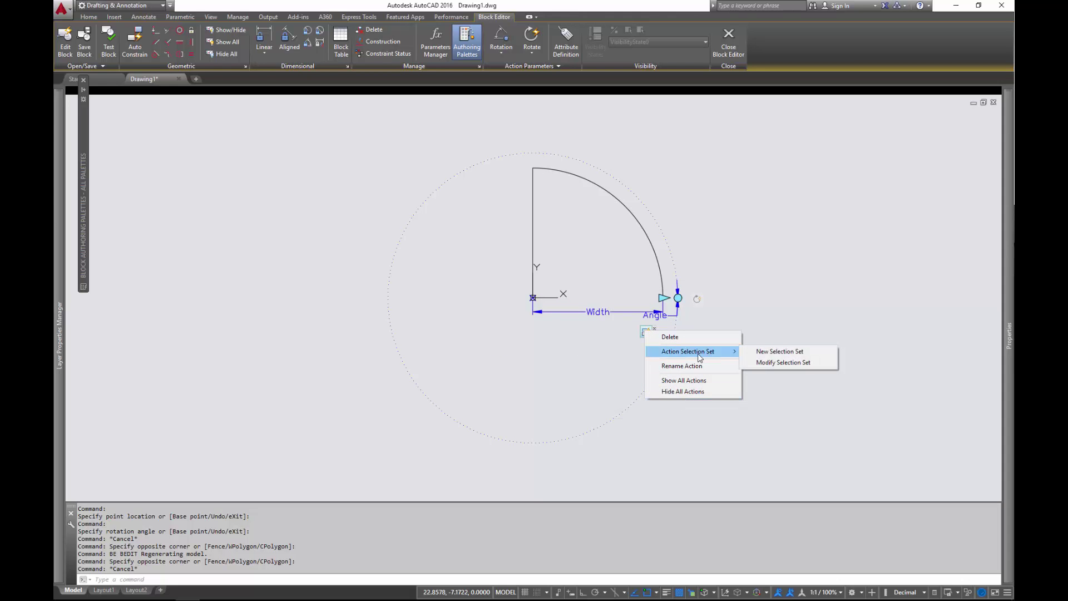
left_click(763, 361)
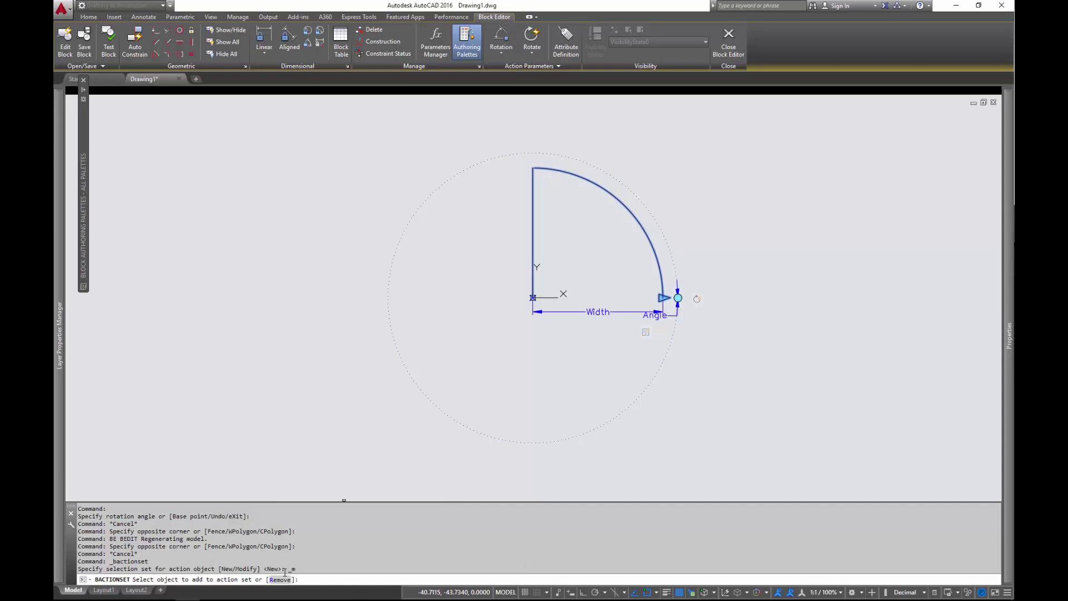
left_click(746, 232)
left_click(668, 356)
key("Return")
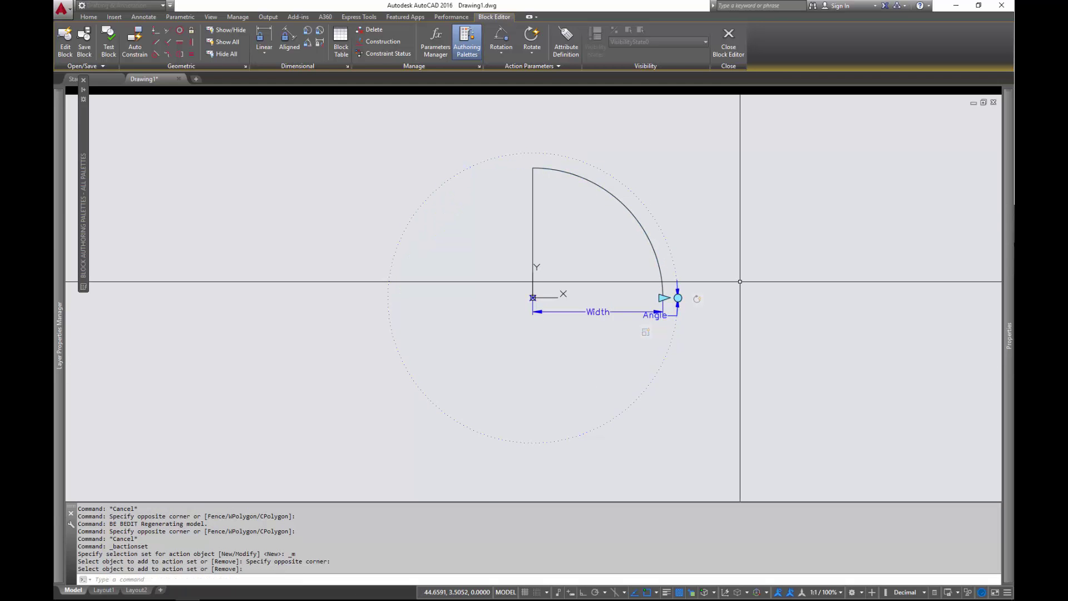
Save the revised Door block, keeping the changes, and close the Block Editor.
type("bs")
key("Return")
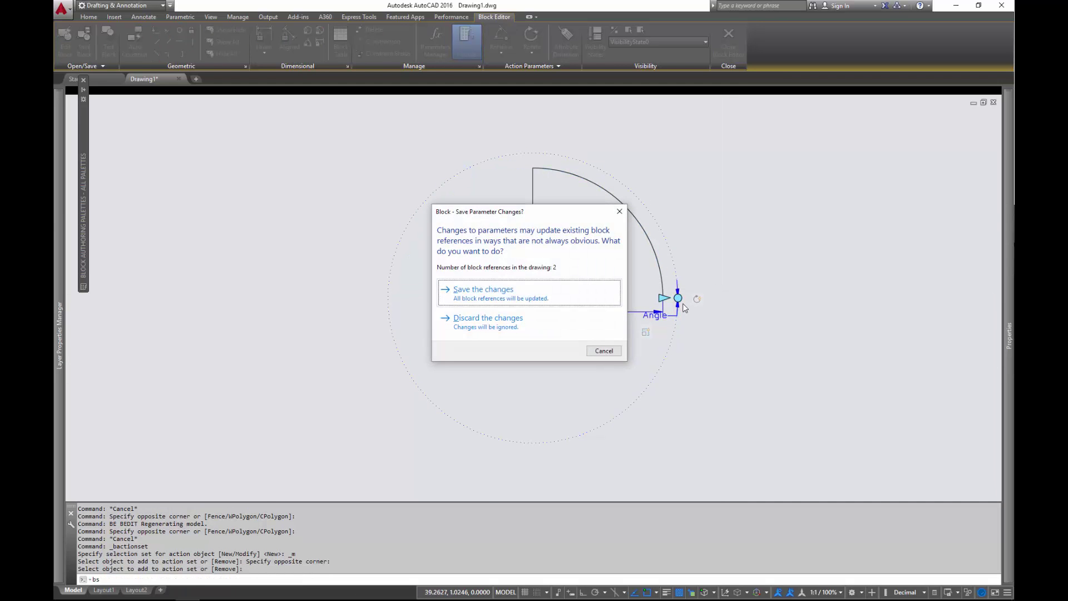
left_click(484, 289)
type("BC")
key("Return")
Widen the left door, then swing it with the Angle grip, which stays on the door.
left_click(573, 384)
left_click(562, 395)
left_click(363, 358)
left_click(377, 374)
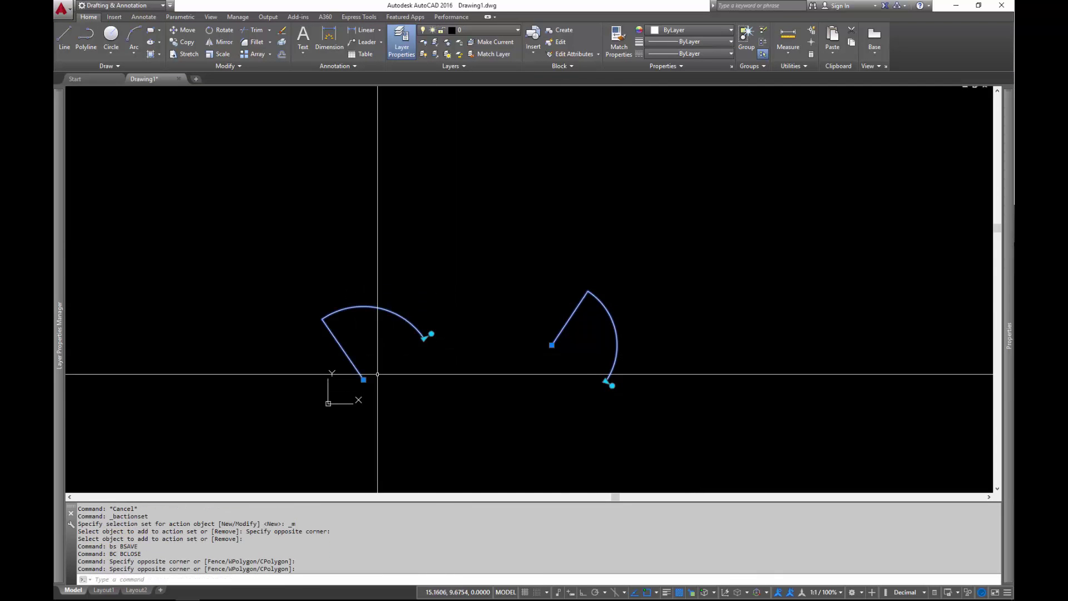
left_click(431, 334)
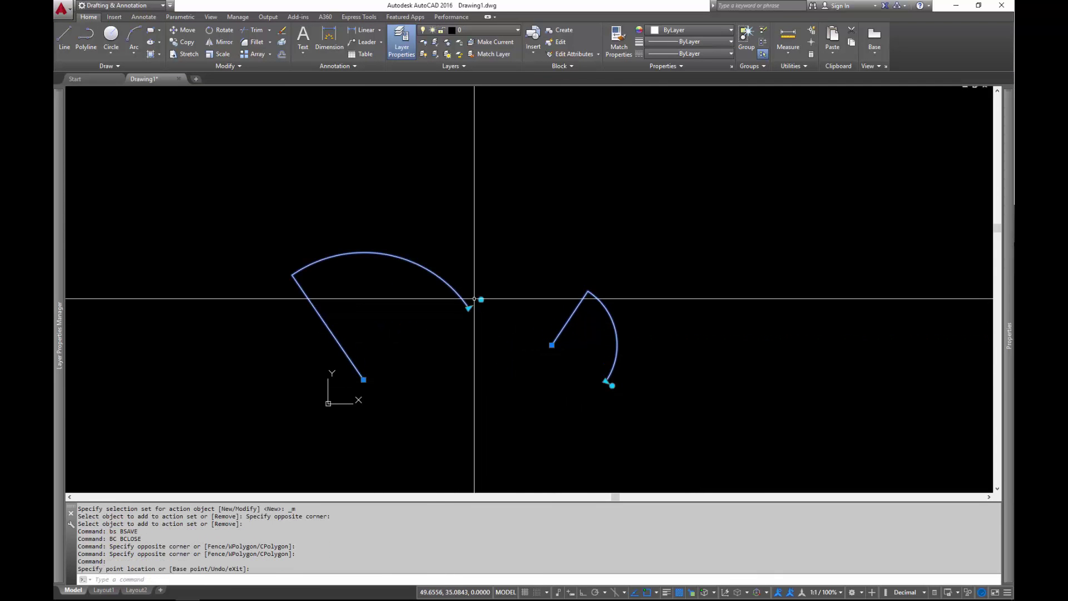
left_click(481, 301)
left_click(480, 300)
left_click(440, 328)
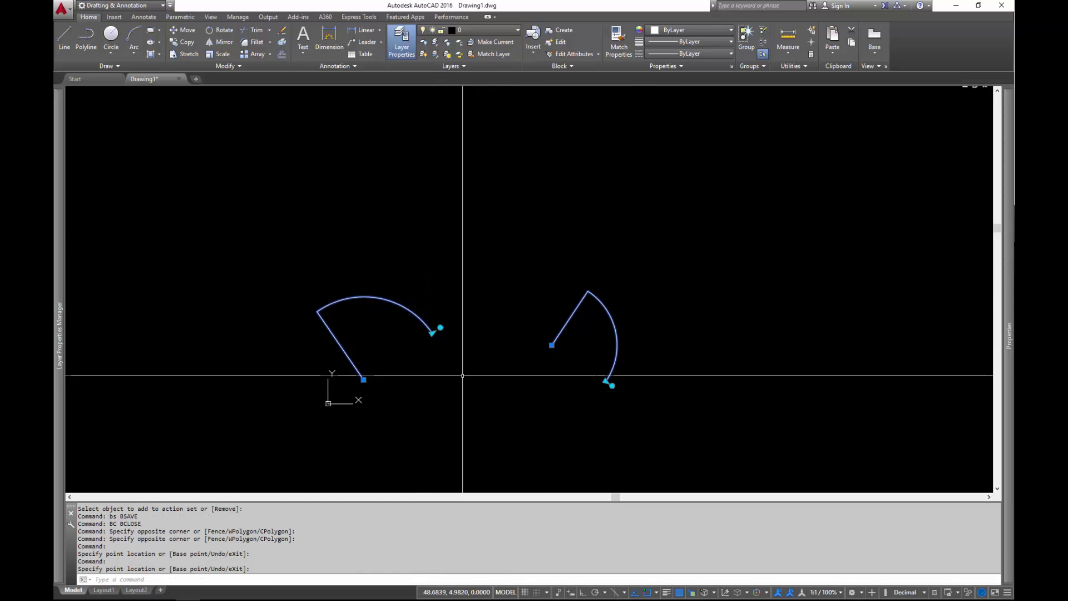
left_click(440, 328)
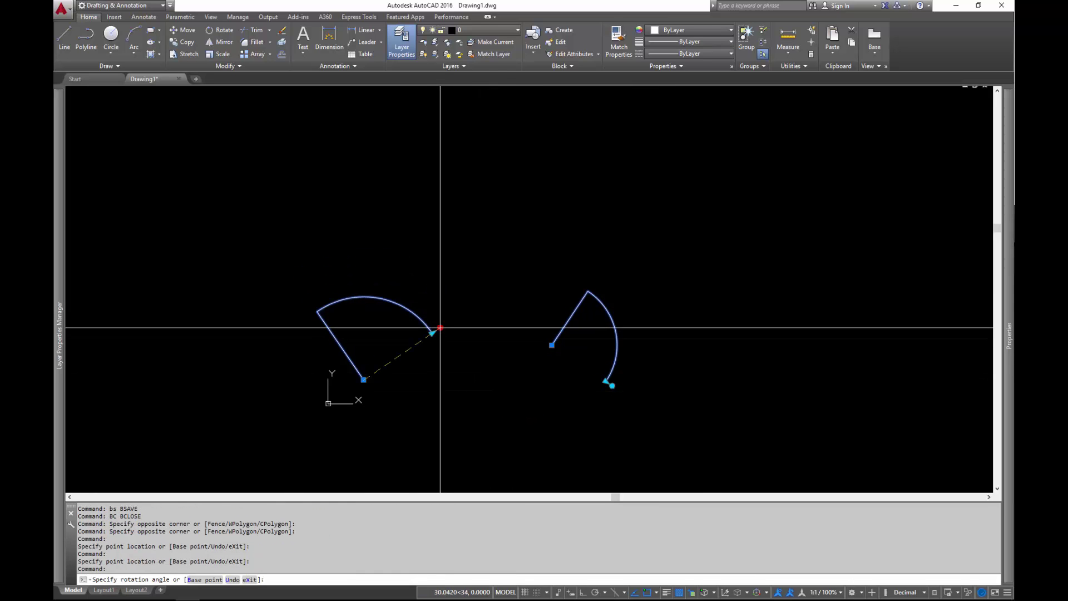
left_click(460, 353)
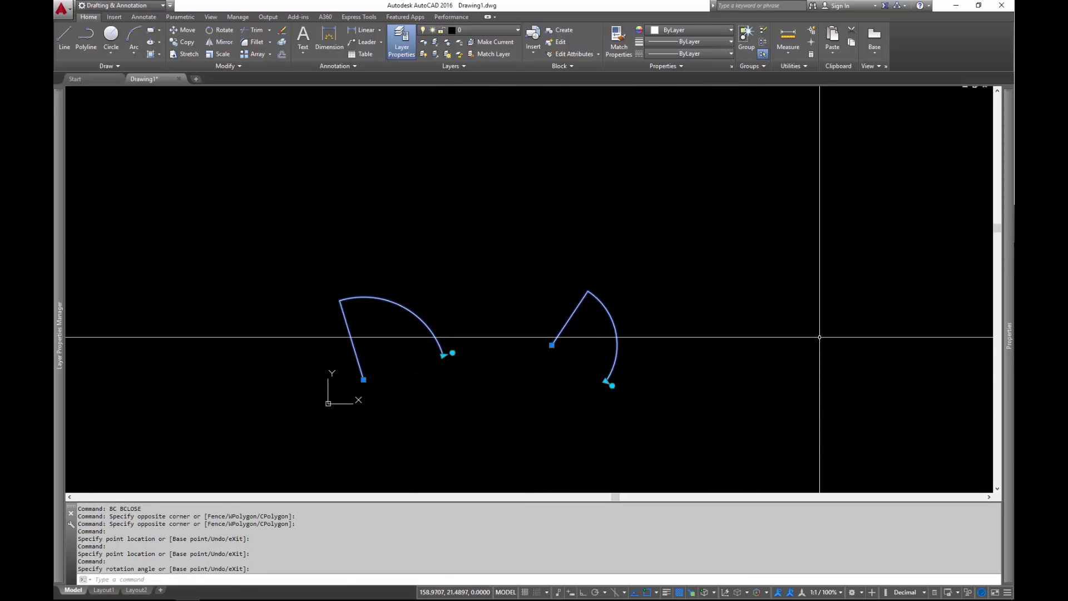